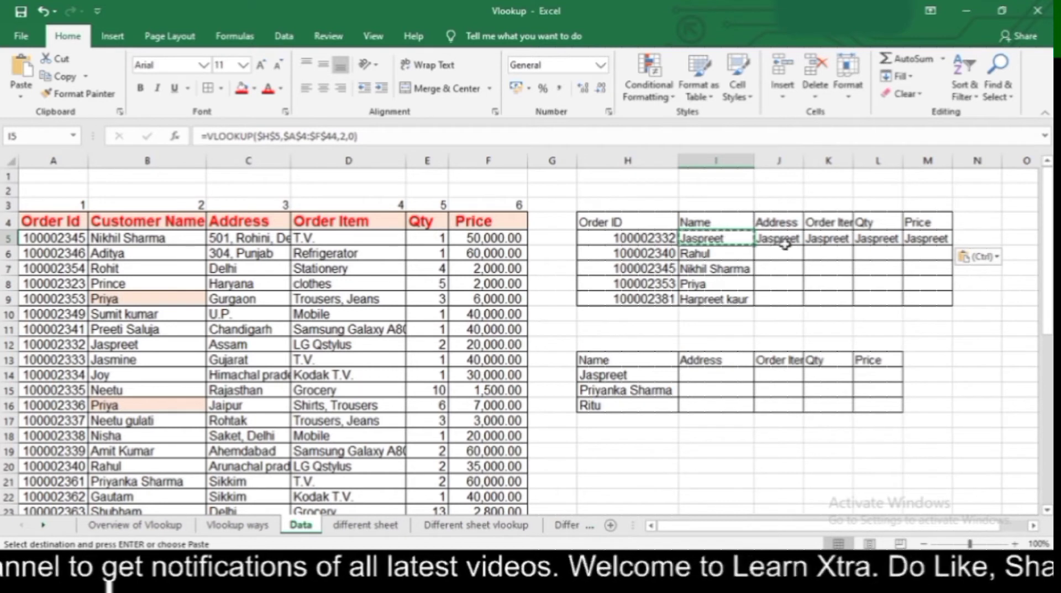
- Set the column index in the Address lookup formula in J5 to 3 and check the result against the source table
key("Right")
key("Right")
key("Right")
key("Right")
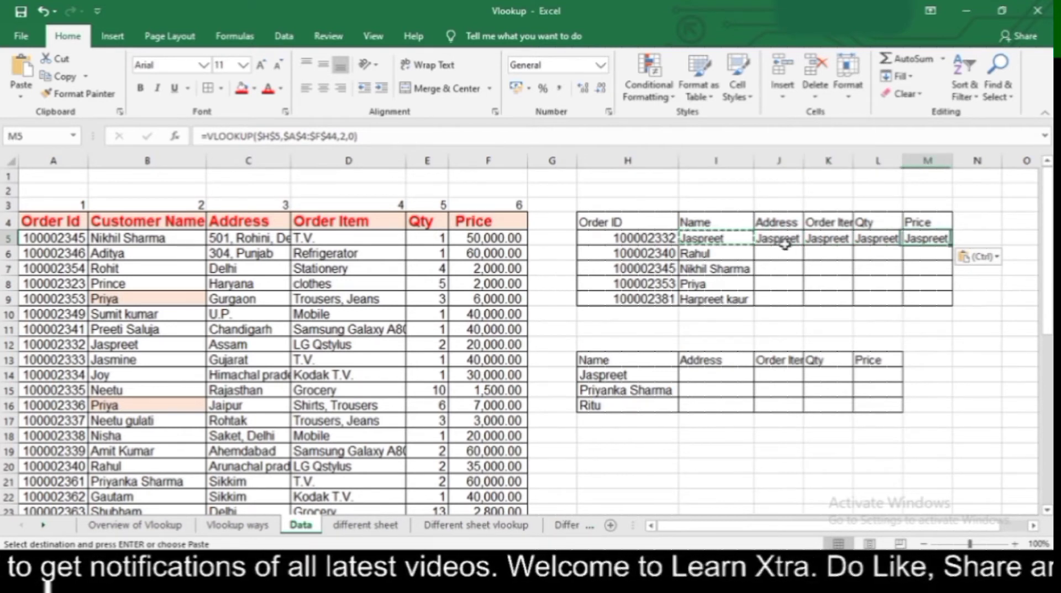
key("Left")
key("Left")
key("Left")
key("Left")
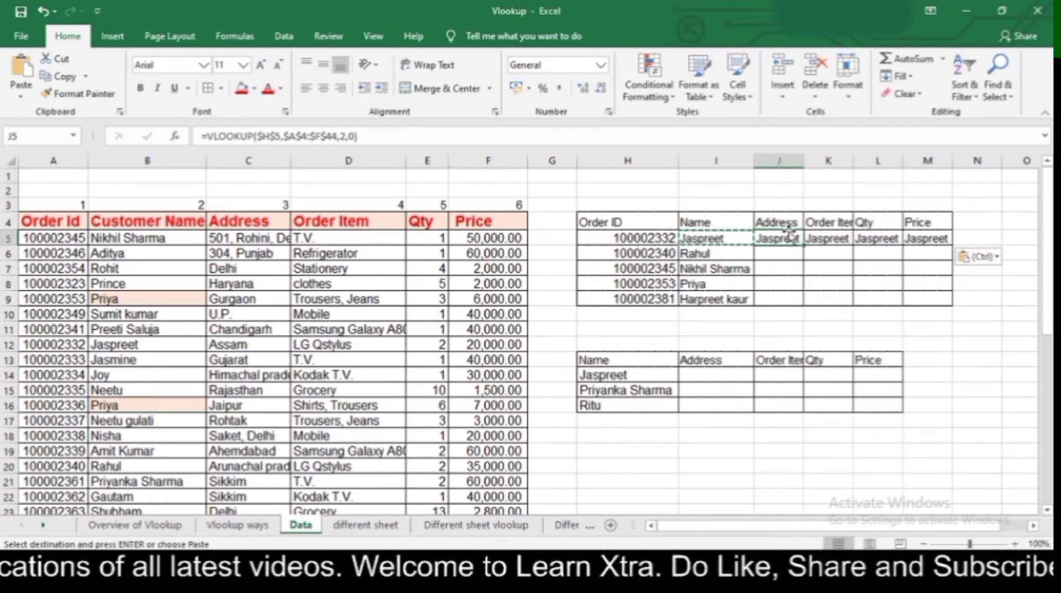
left_click(346, 136)
key("BackSpace")
type("3")
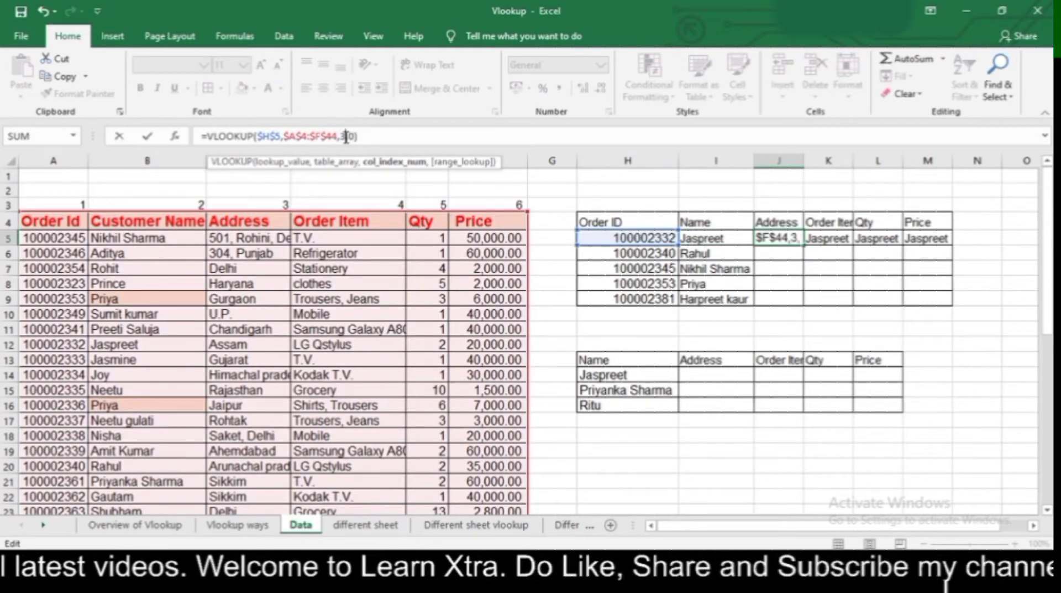
key("Return")
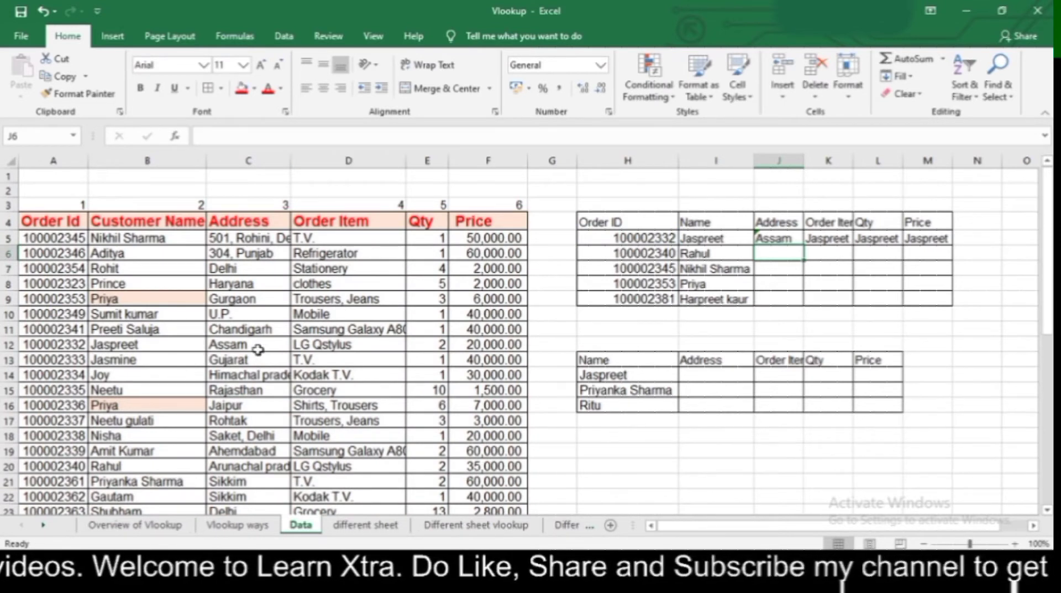
left_click(275, 345)
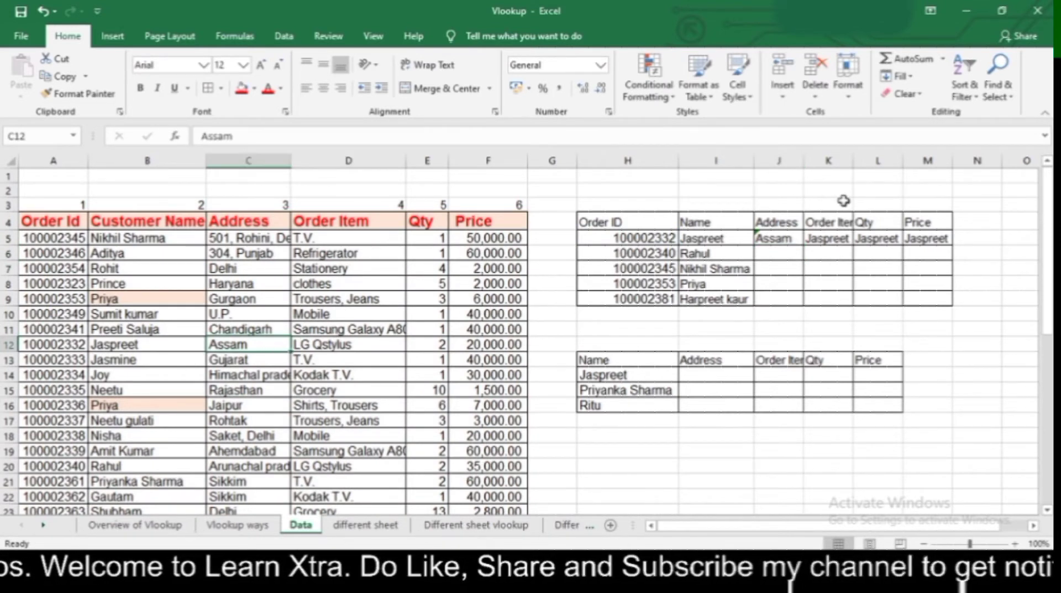
- Set the column index in the Order Item lookup formula in K5 to 4
left_click(833, 236)
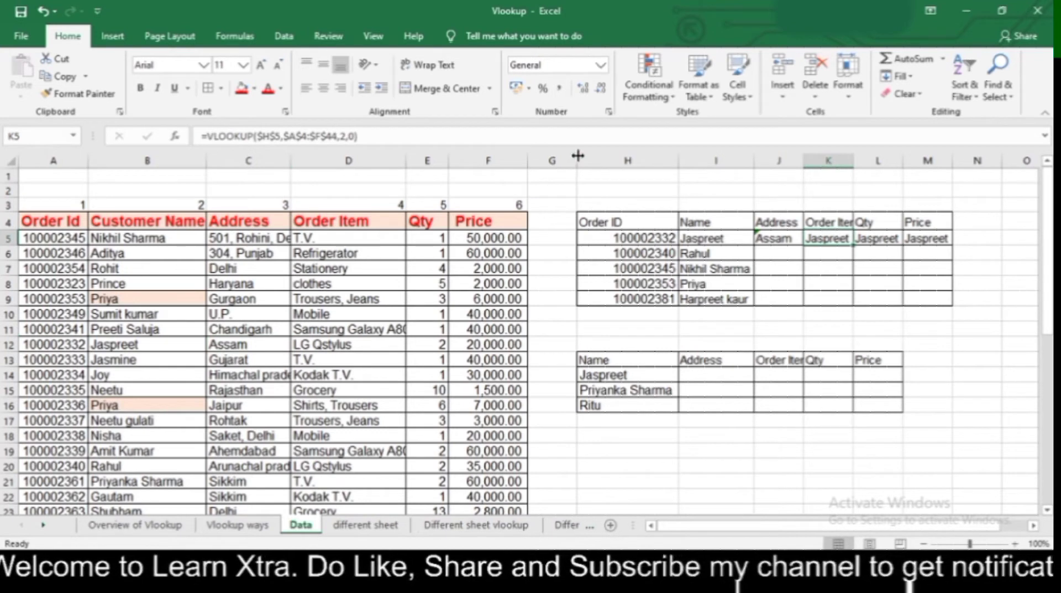
left_click(344, 137)
key("BackSpace")
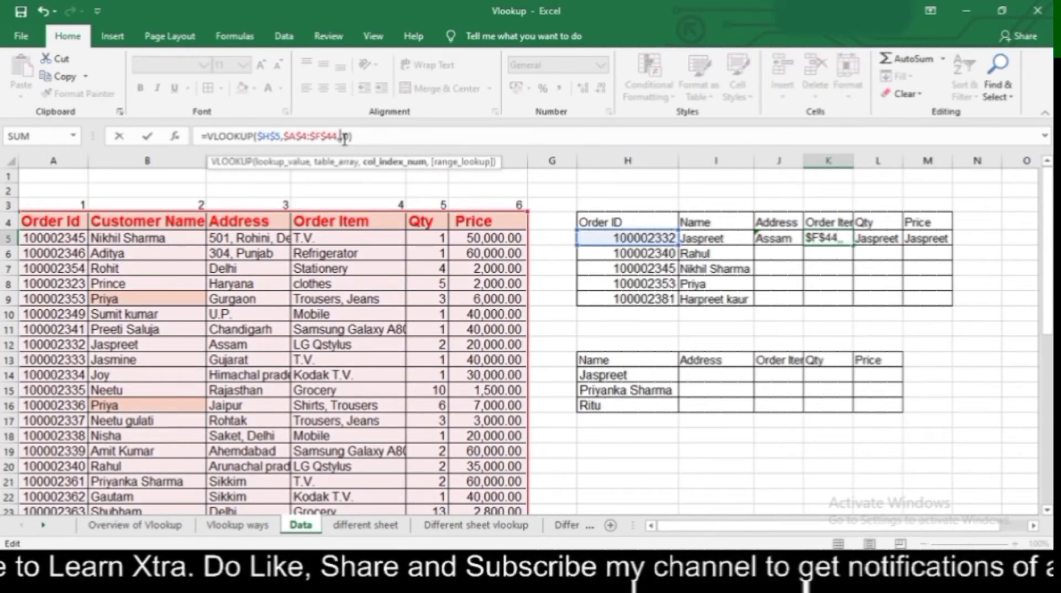
type("4")
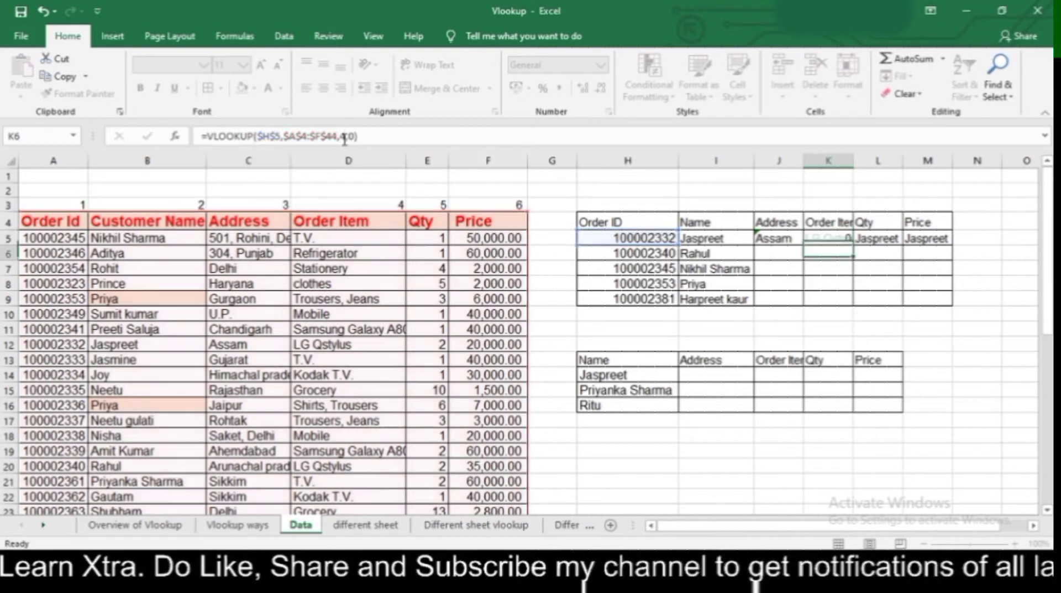
key("Return")
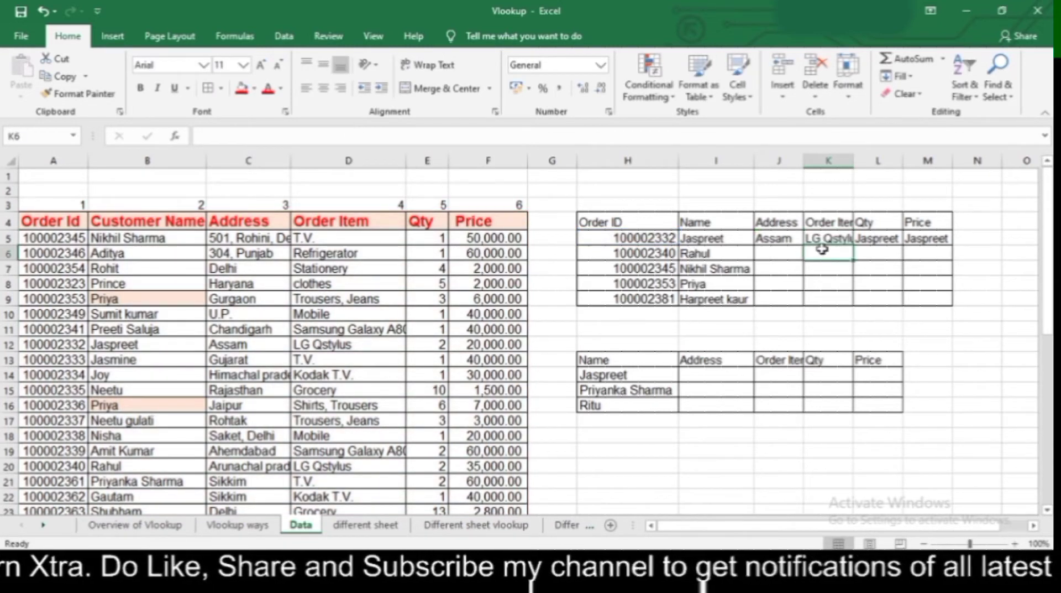
- Clear all lookup results from I5:M9 in the Order ID table
left_click(861, 238)
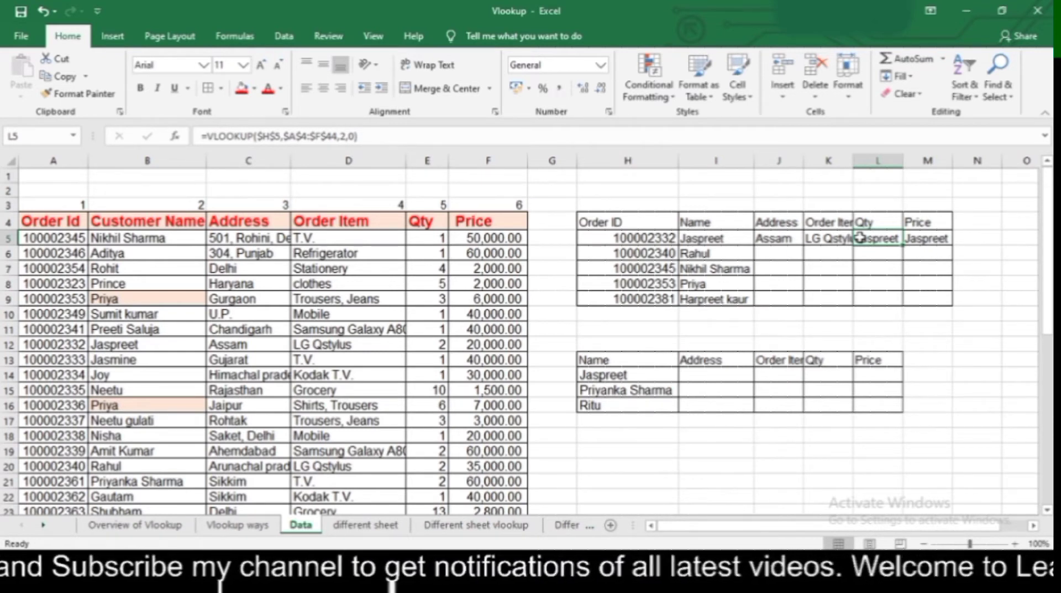
key("Left")
key("Left")
key("Left")
key("Left")
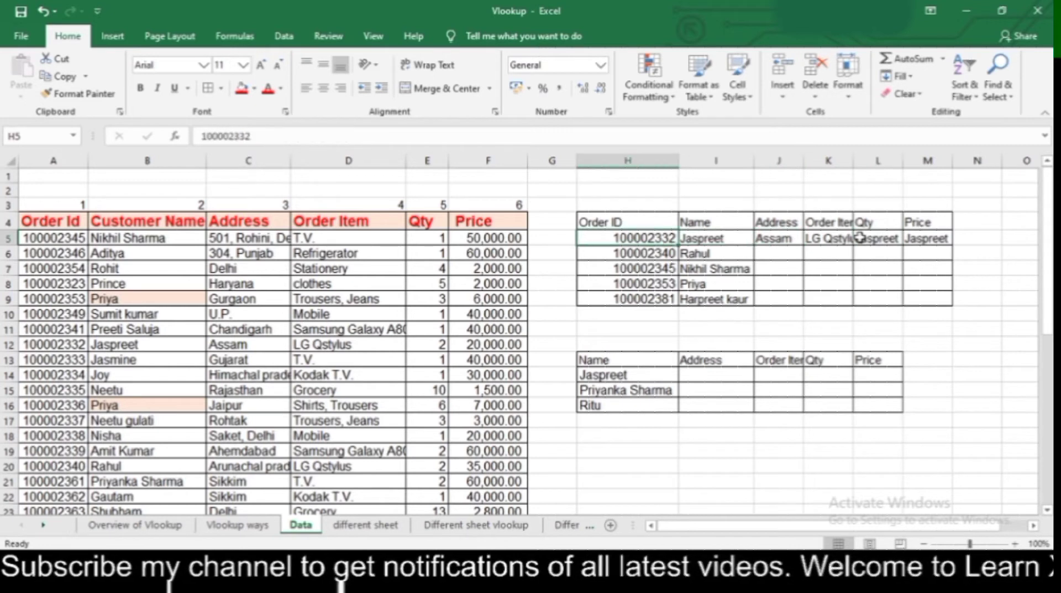
key("Right")
key("shift+Down")
key("shift+Down")
key("shift+Down")
key("shift+Down")
key("shift+Right")
key("shift+Right")
key("shift+Right")
key("shift+Right")
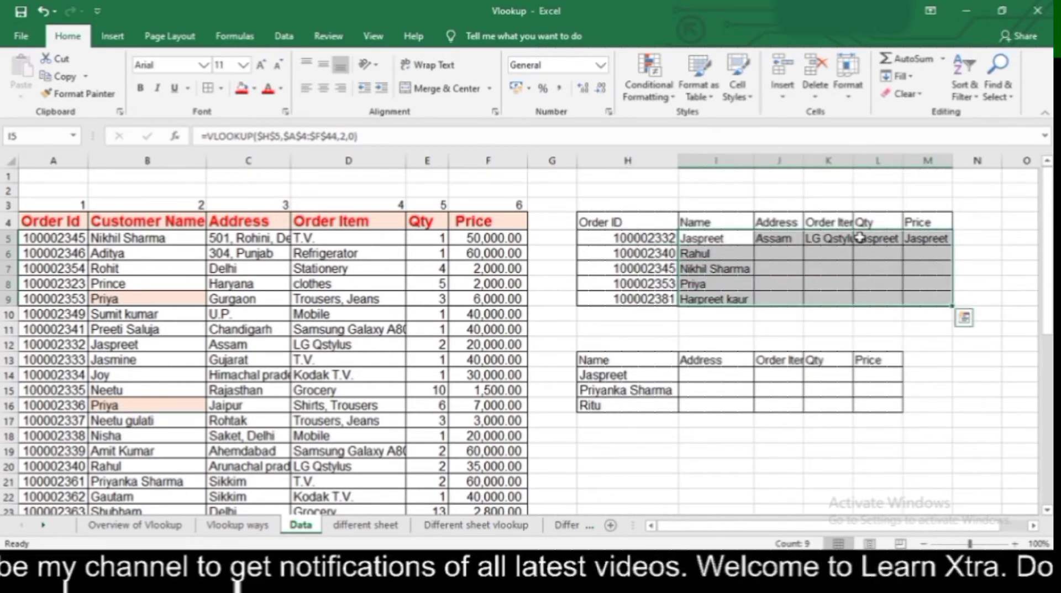
key("Delete")
- Start a VLOOKUP formula in I5 with the absolute reference $H$5 as the lookup value
key("Left")
key("Right")
type("=VLOOKUP(")
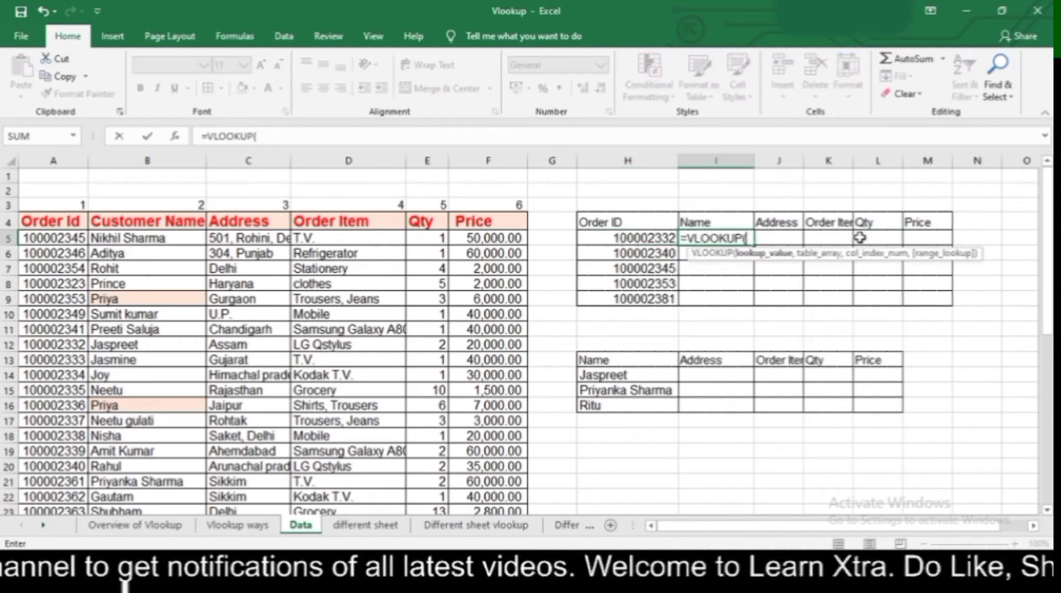
left_click(660, 237)
key("F4")
type(",")
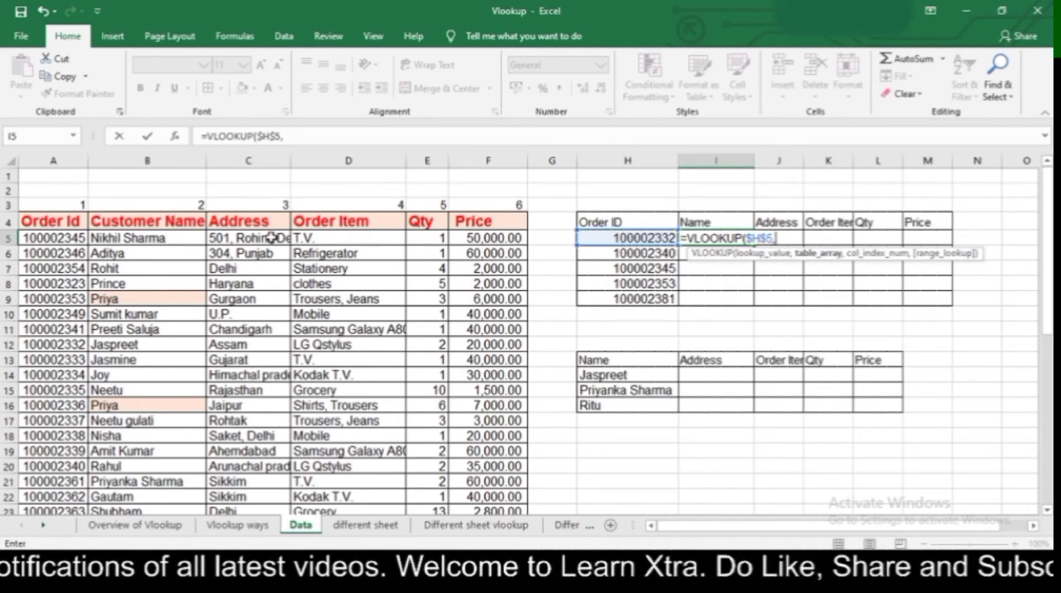
- Add the source table as the VLOOKUP table array with the absolute range $A$4:$F$44
left_click(53, 221)
left_click_drag(52, 221, 522, 223)
key("ctrl+shift+Down")
left_click(296, 137)
key("F4")
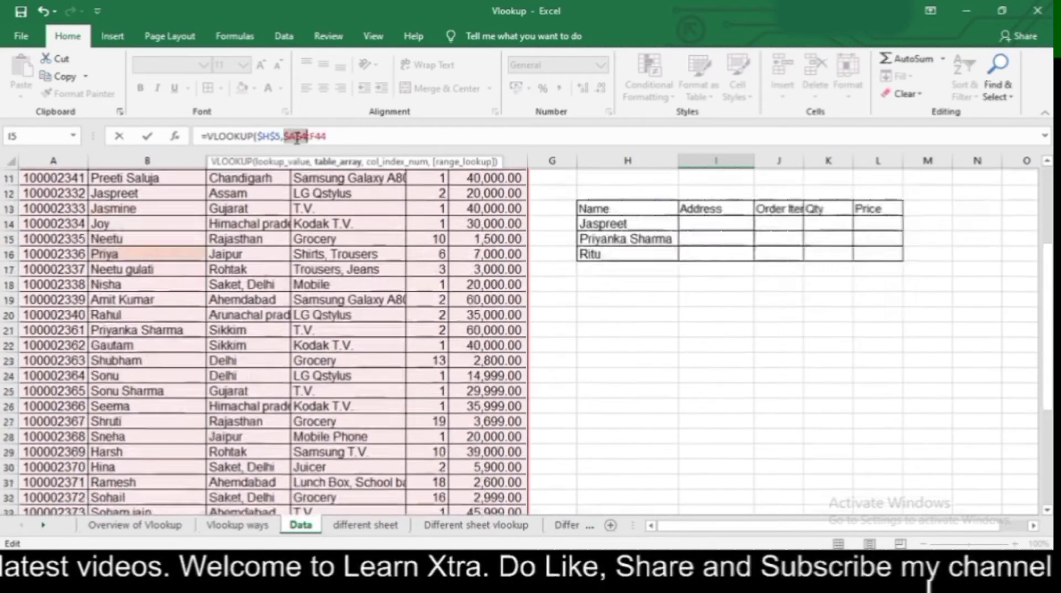
left_click(320, 136)
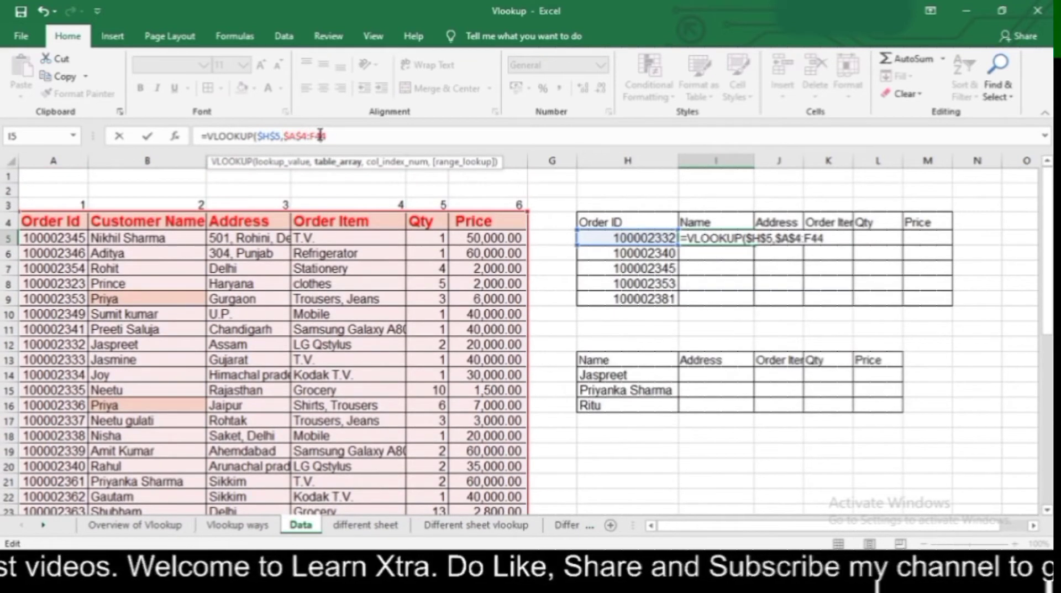
key("F4")
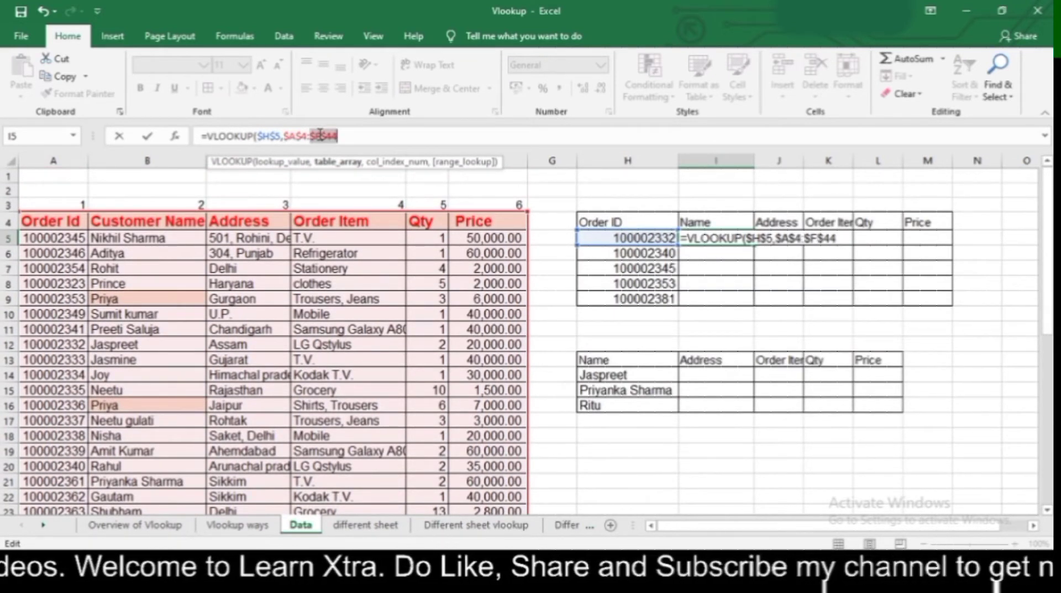
left_click(359, 139)
type(",")
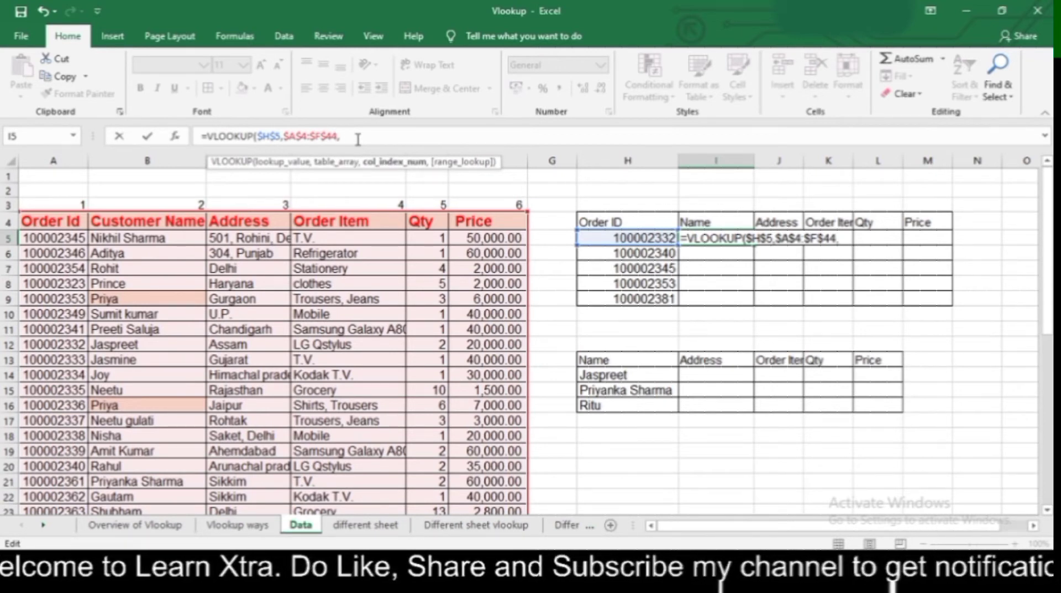
- Use COLUMNS($A$4:B4) as the column index argument, locking only the first cell of the range
type("columns")
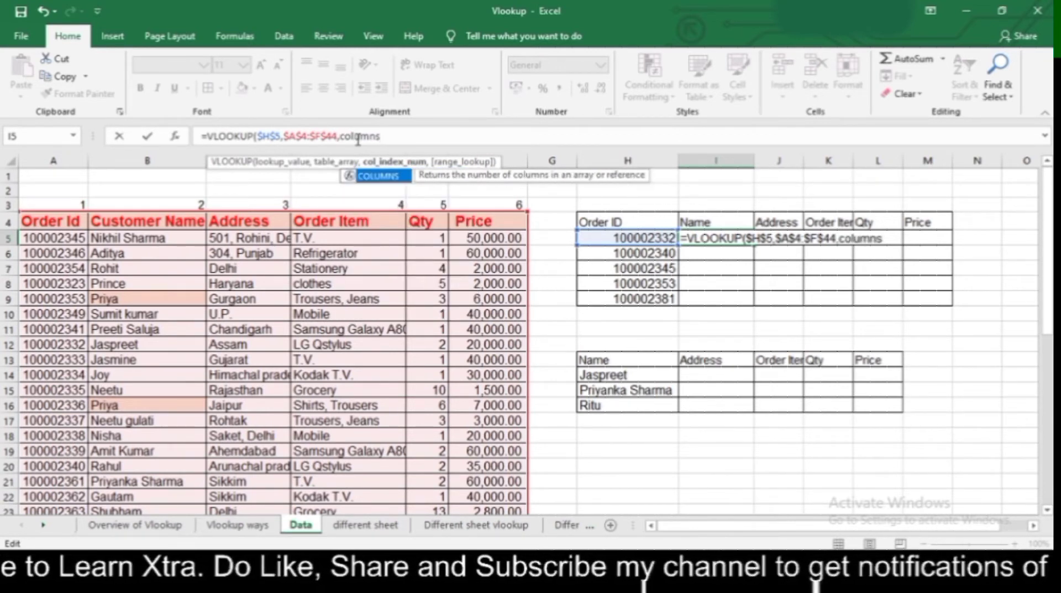
key("Tab")
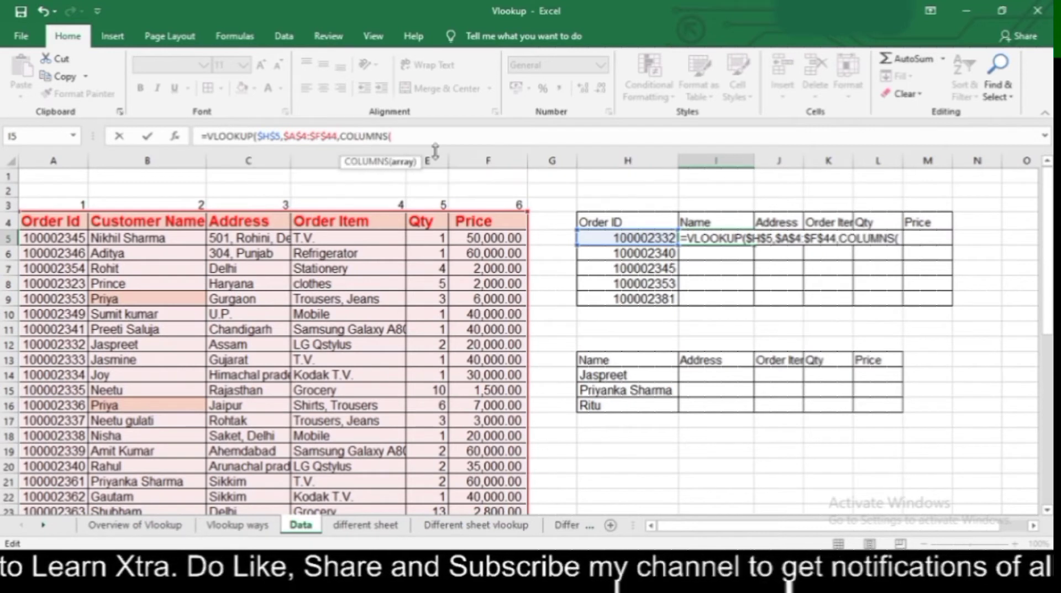
left_click(47, 221)
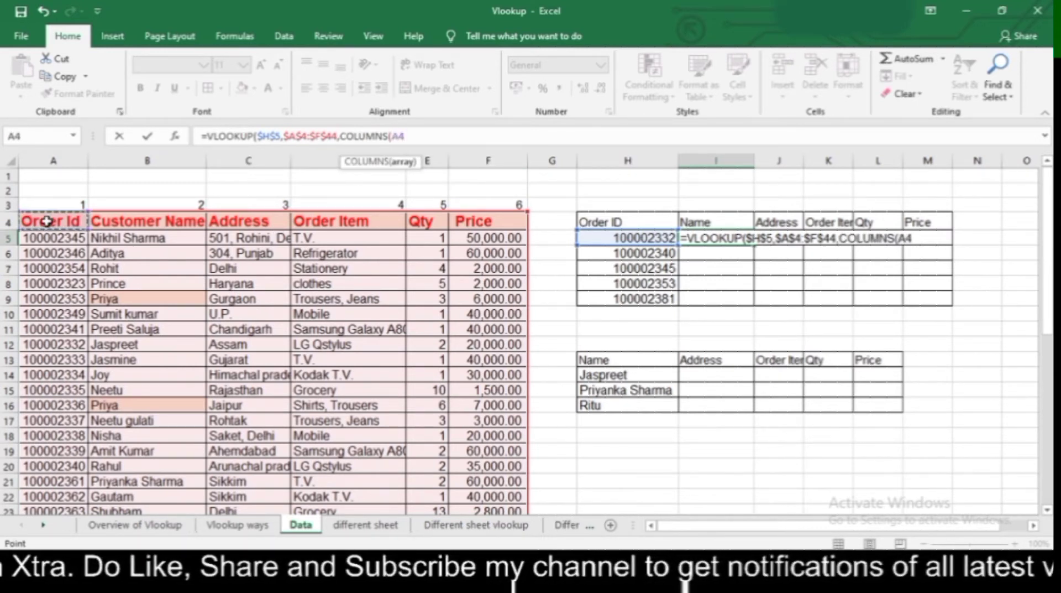
key("shift+Right")
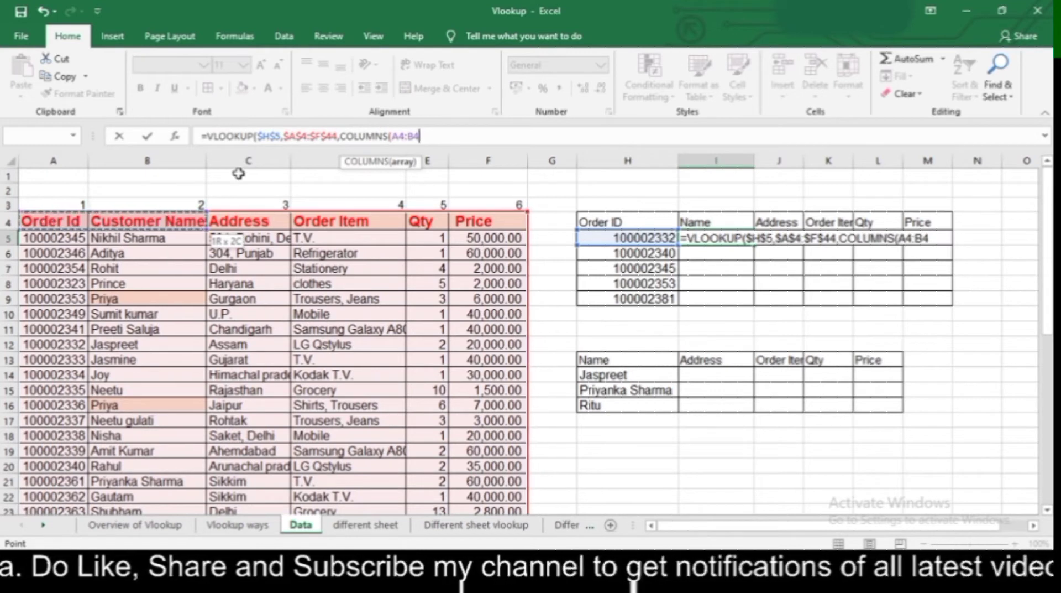
left_click(398, 136)
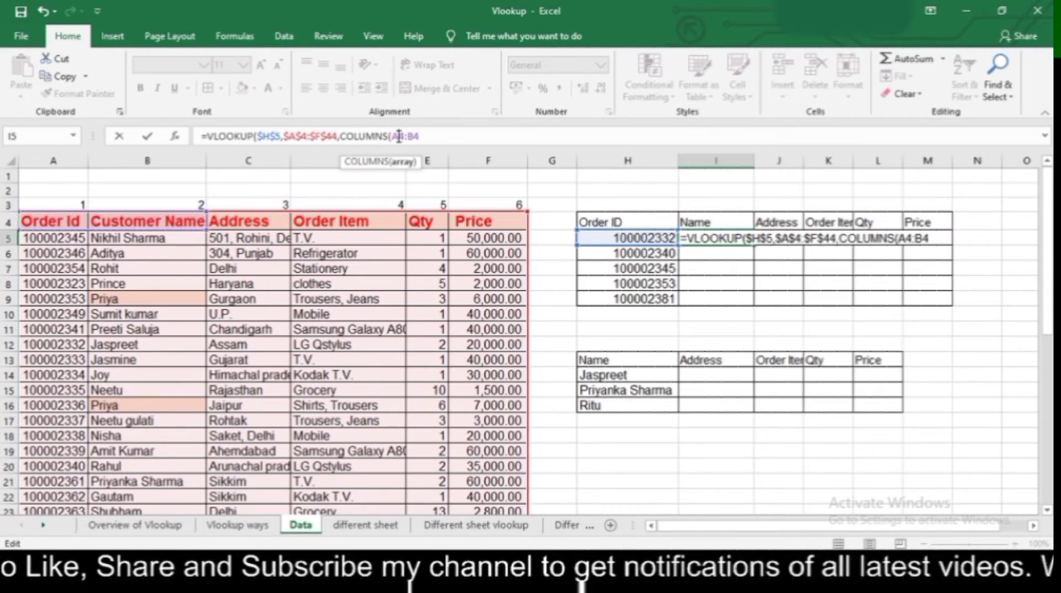
key("F4")
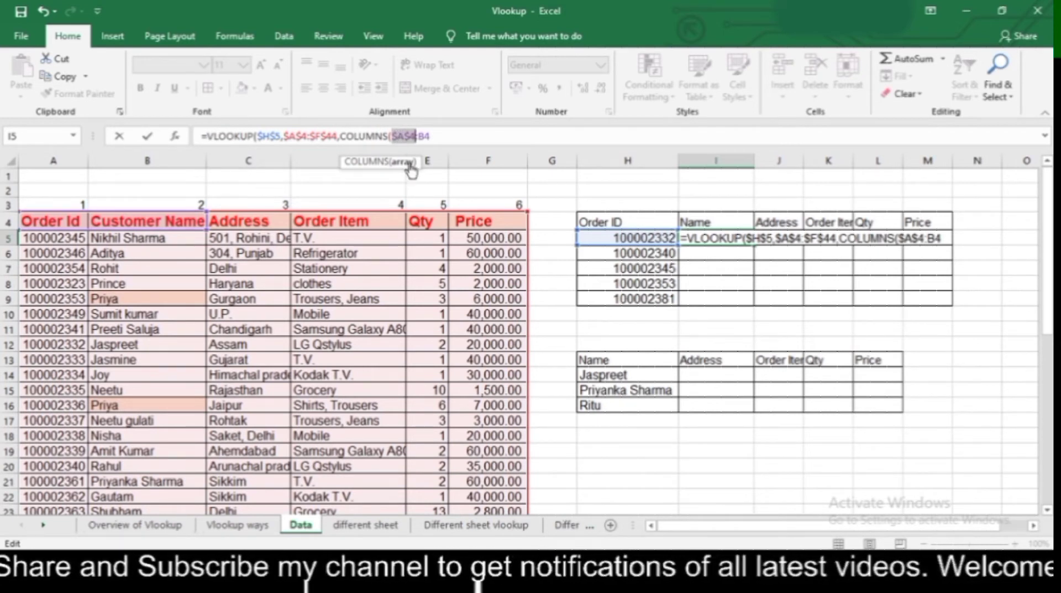
left_click(440, 136)
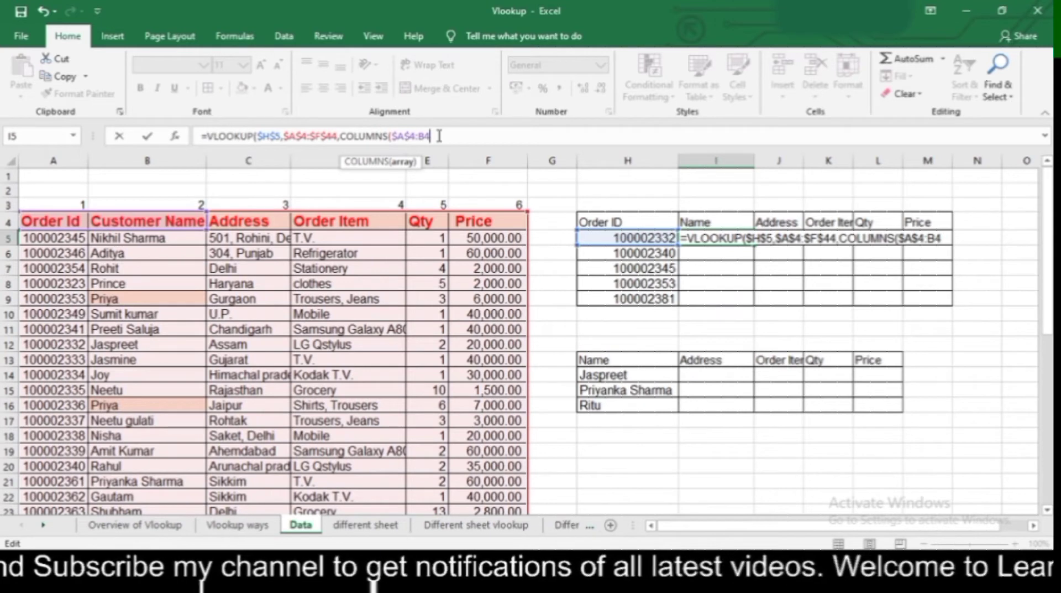
type(")")
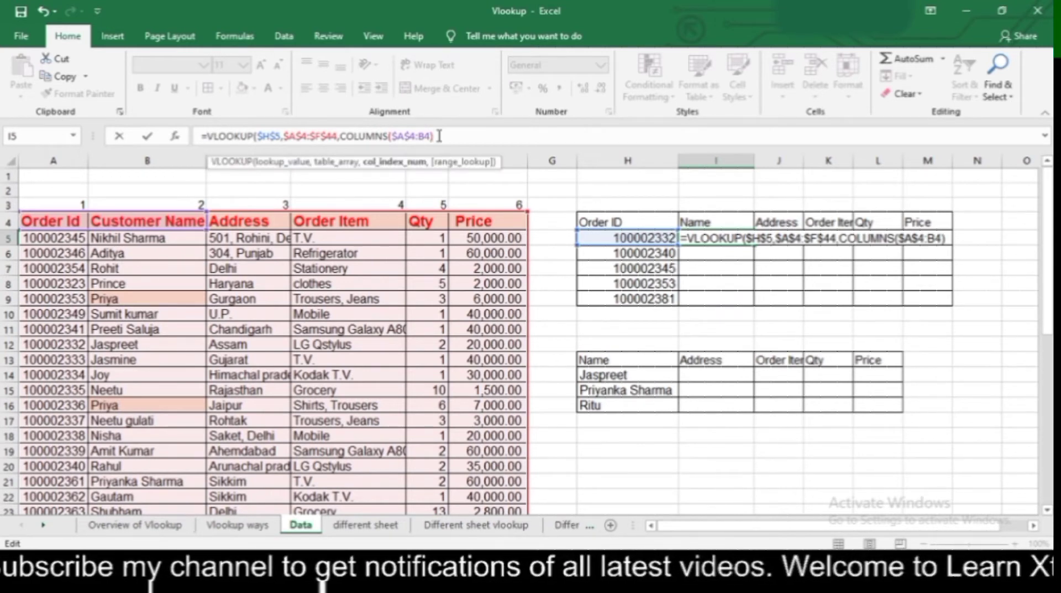
- Complete the VLOOKUP with 0 for an exact match and enter the formula in I5
type(",")
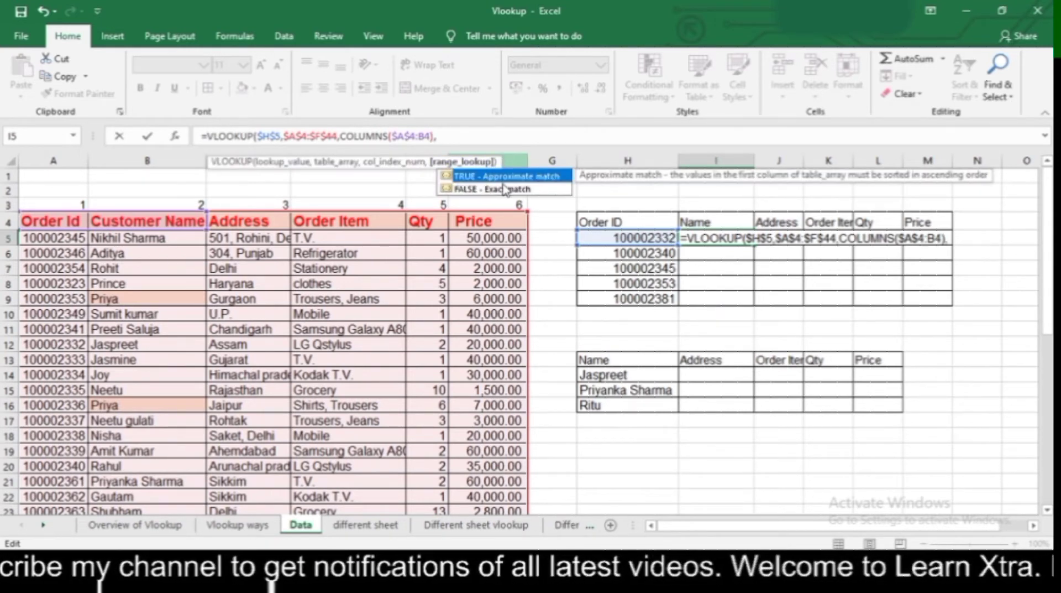
type("0)")
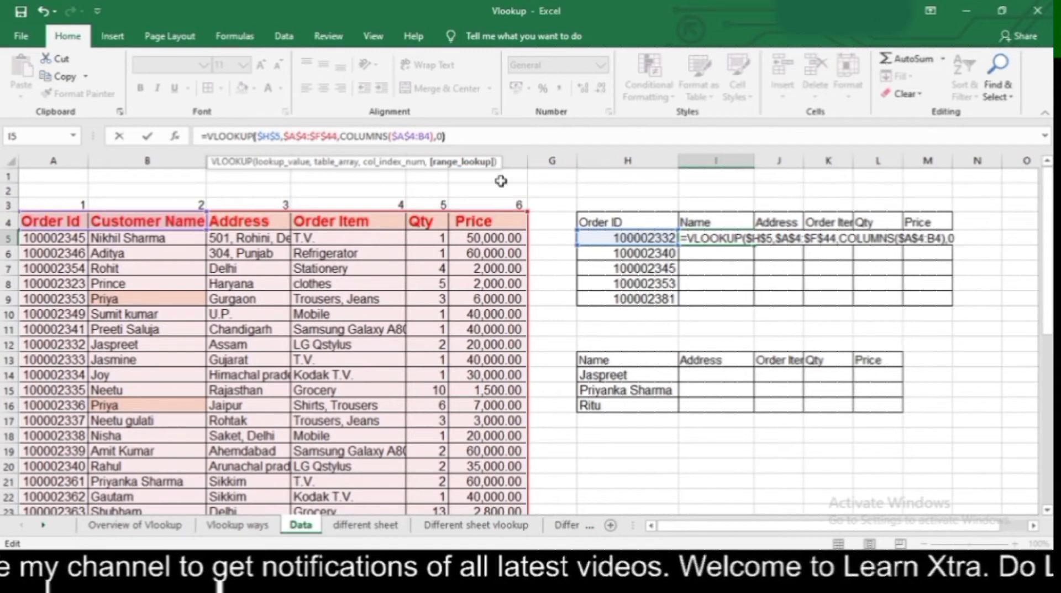
key("ctrl+Return")
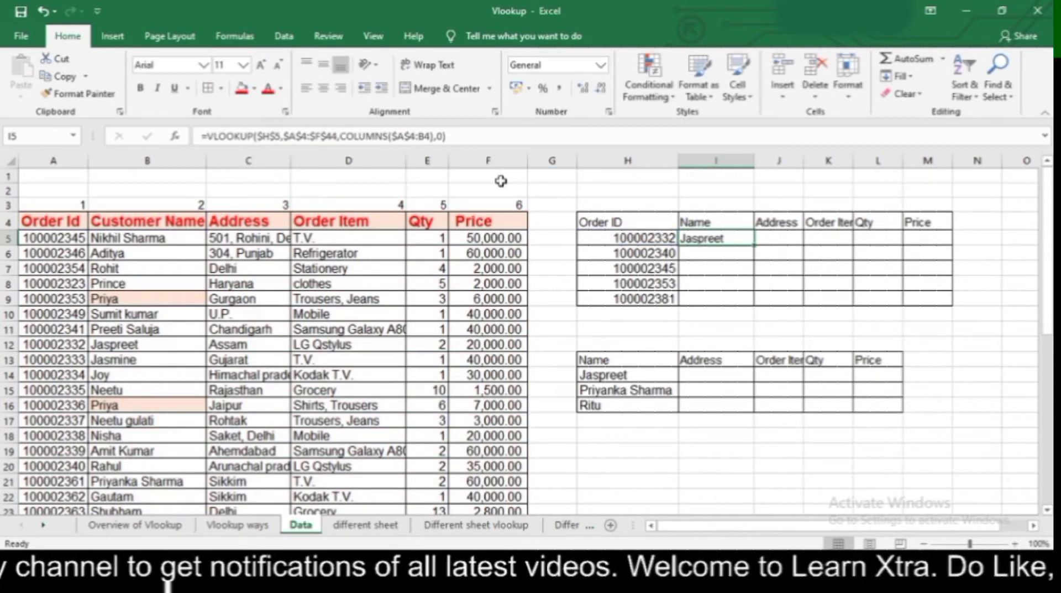
- Copy the formula in I5 across to M5 and check the results against row 12 of the source table
key("ctrl+c")
key("shift+Right")
key("shift+Right")
key("shift+Right")
key("shift+Right")
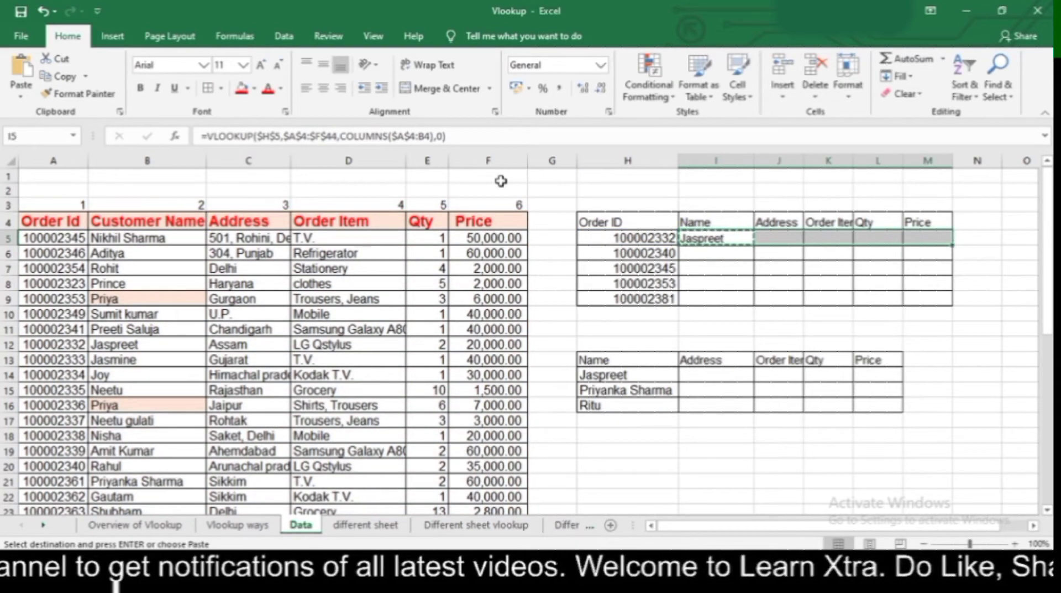
key("ctrl+v")
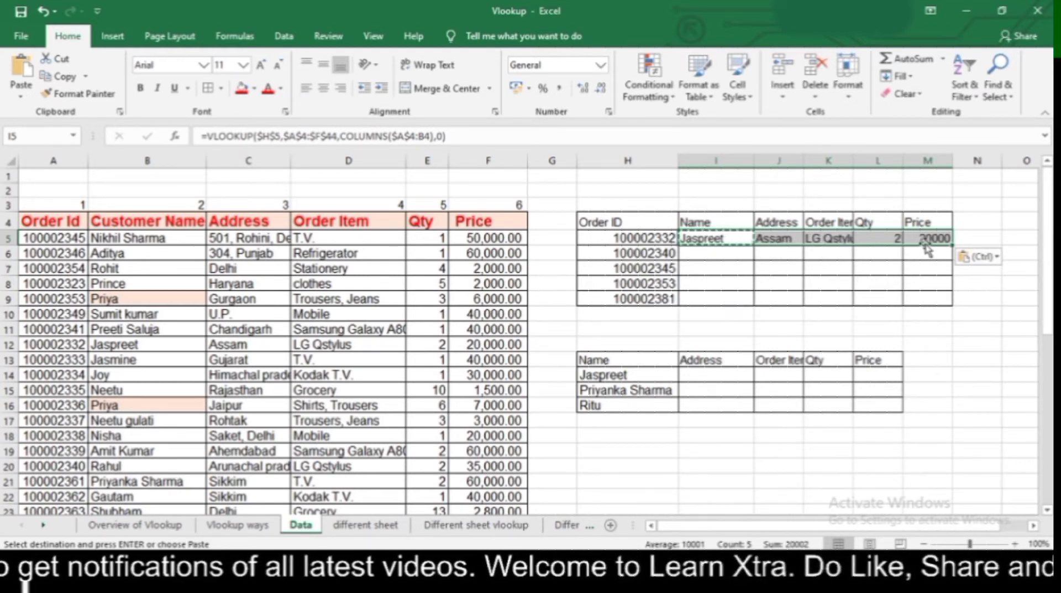
left_click(771, 238)
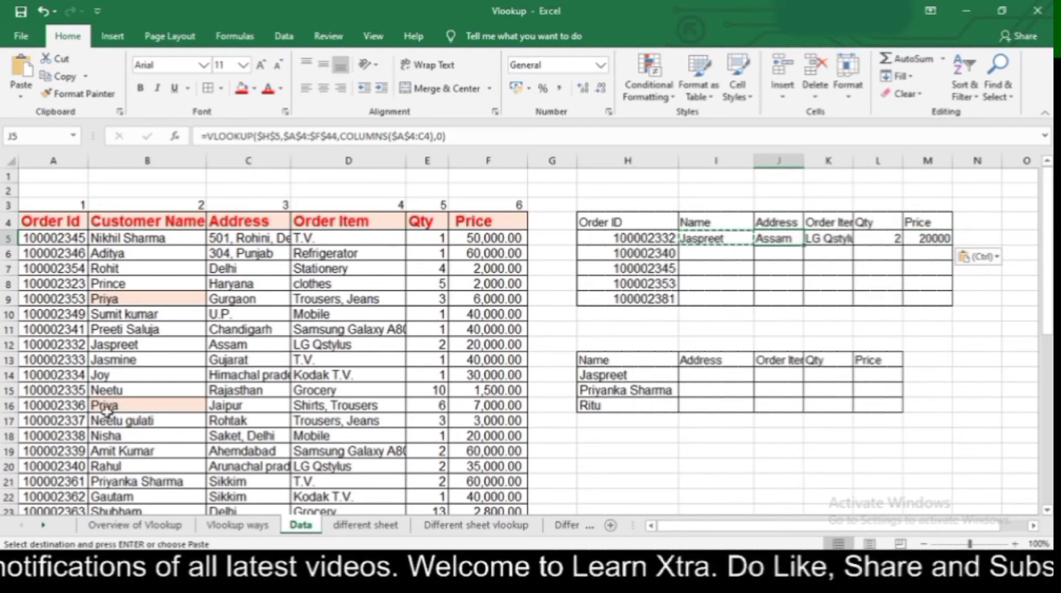
left_click(8, 344)
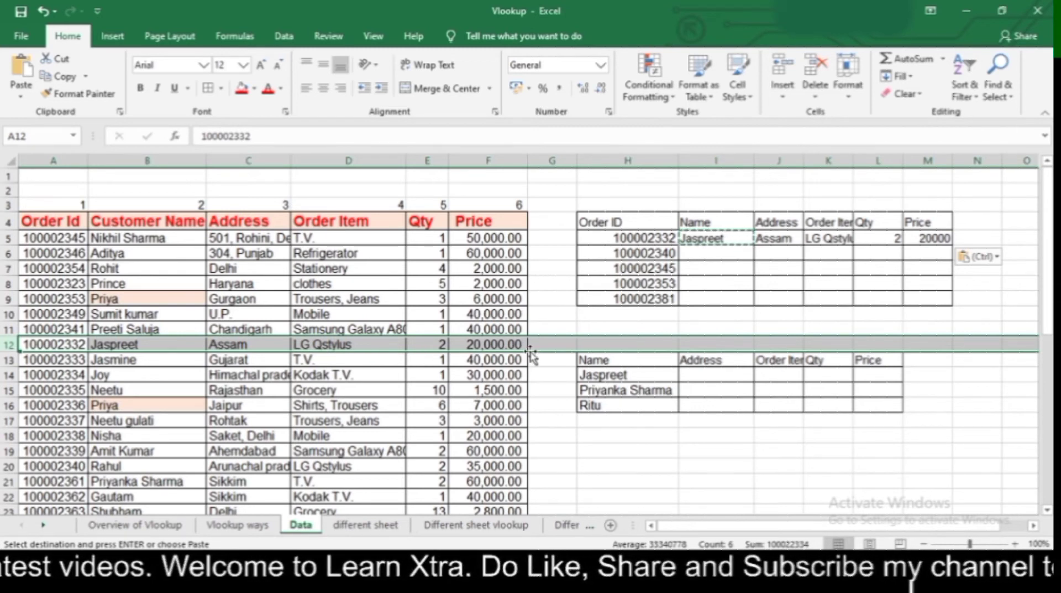
- Try to fill the VLOOKUP formula from I5 down through I9
left_click(709, 239)
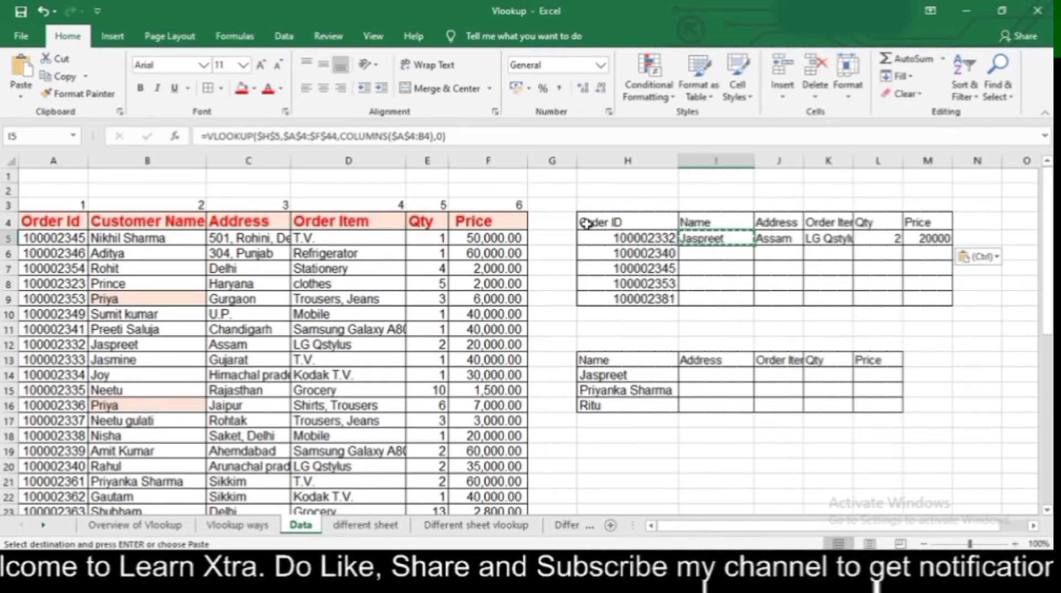
key("ctrl+c")
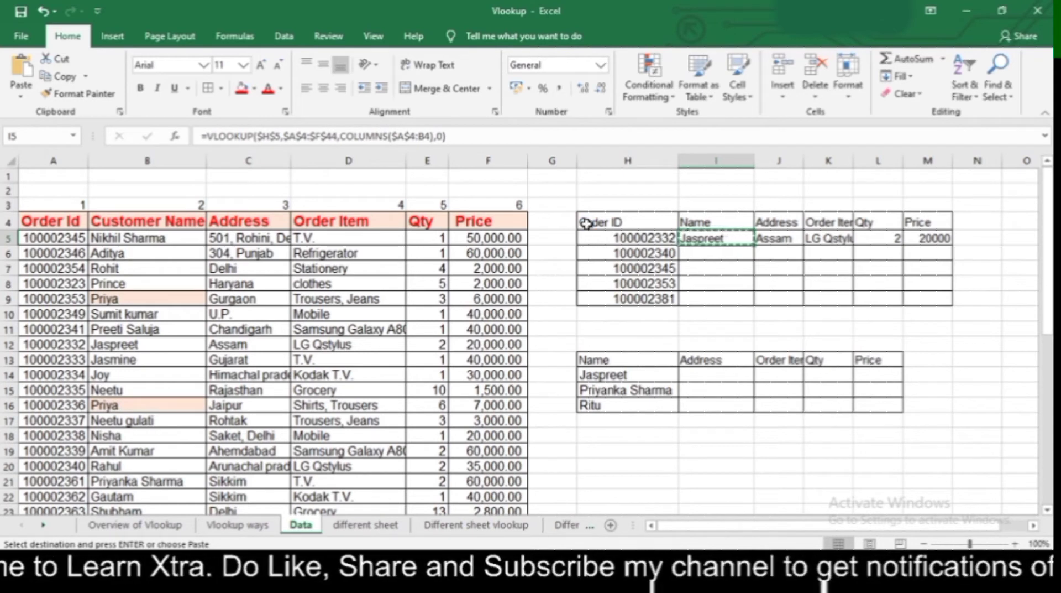
key("shift+Down")
key("shift+Down")
key("shift+Down")
key("shift+Down")
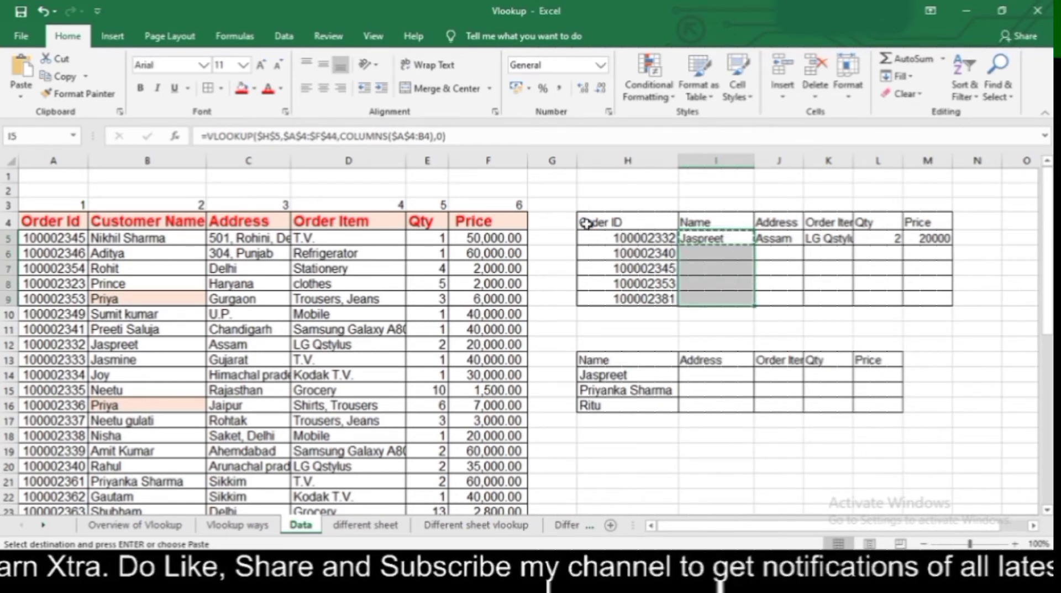
key("ctrl+v")
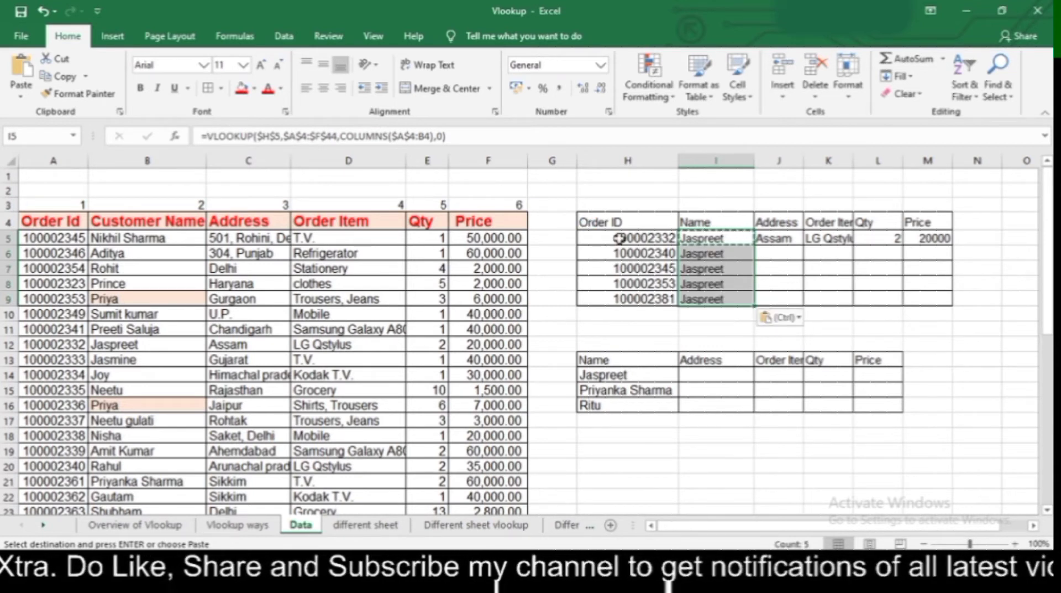
left_click(710, 256)
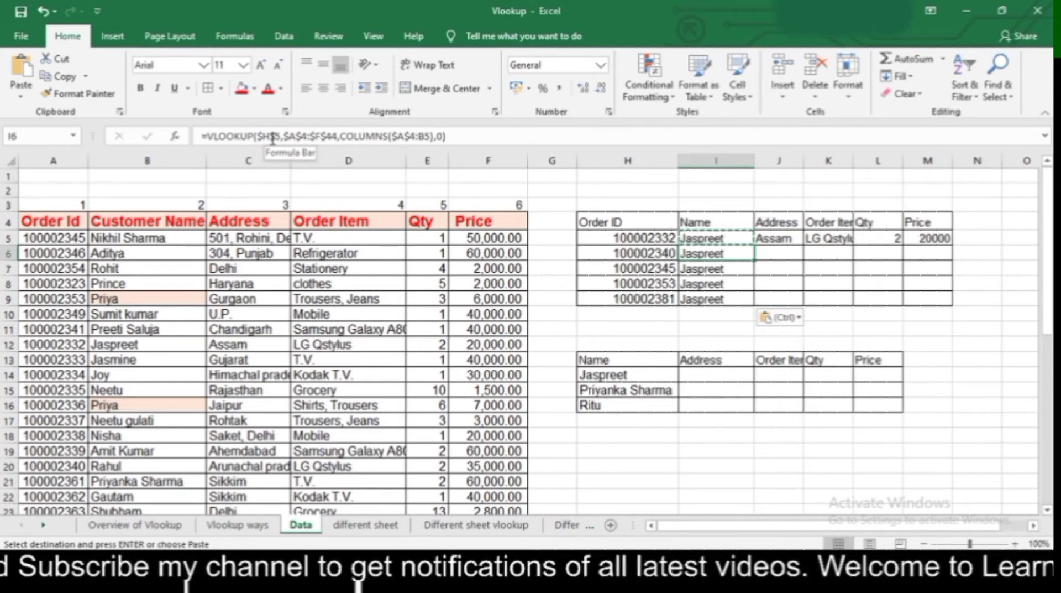
left_click(272, 137)
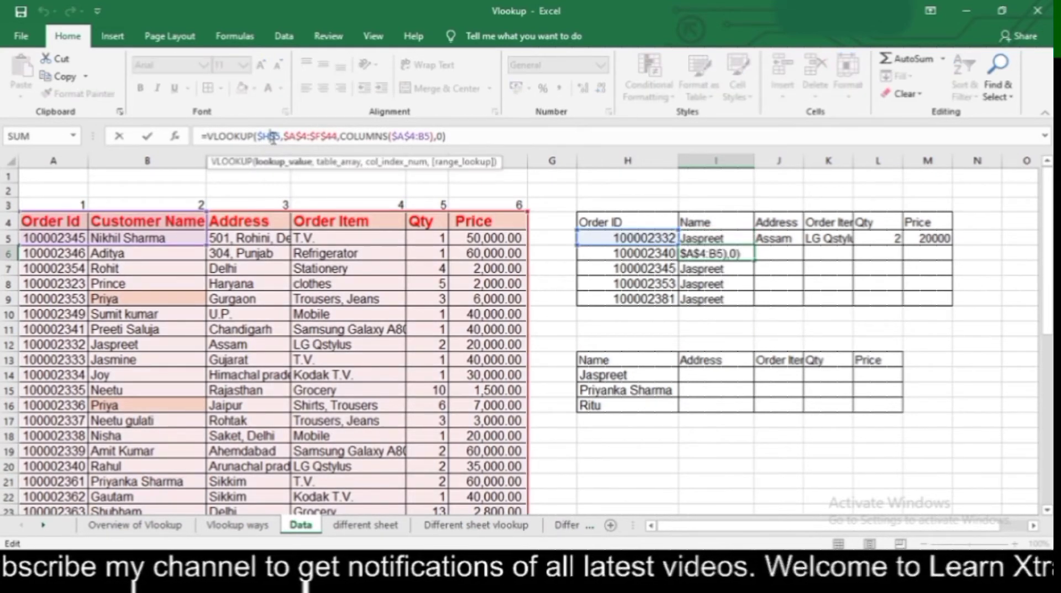
left_click(273, 137)
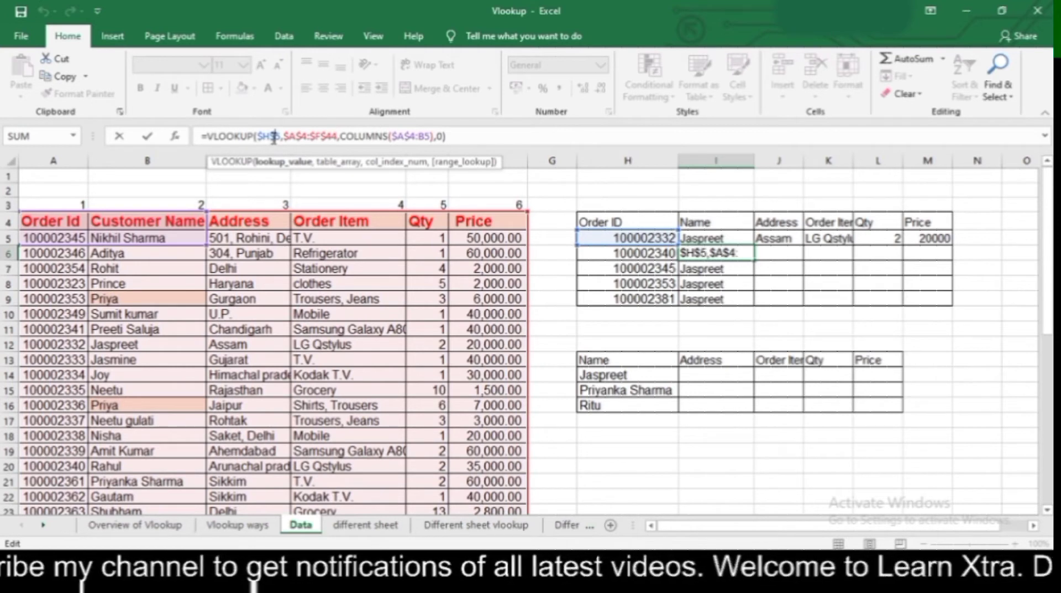
key("BackSpace")
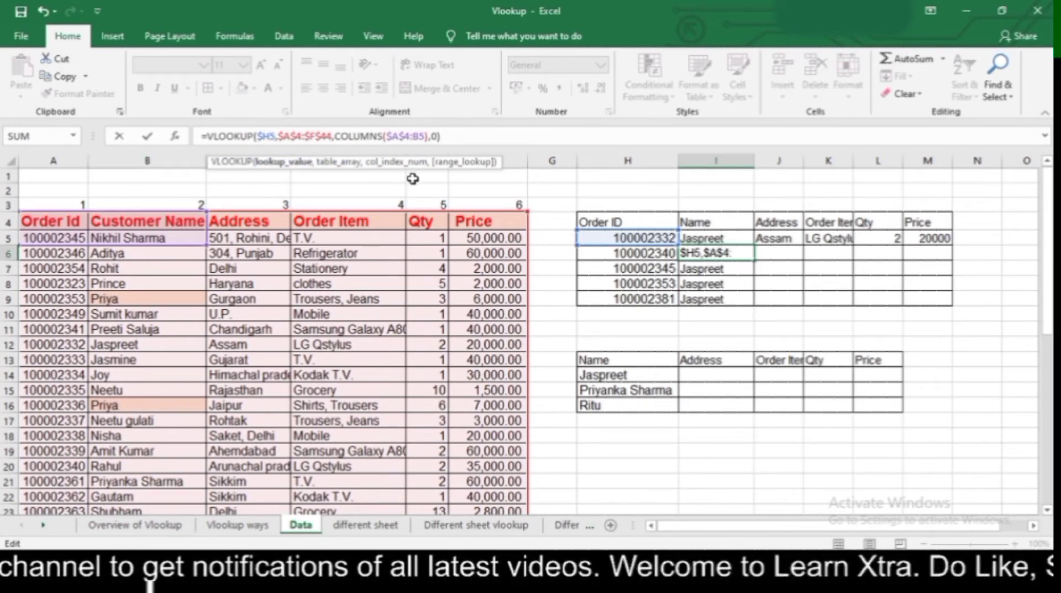
key("Escape")
- Change the lookup value in the I5 formula to $H5 so that only the column is locked
key("Up")
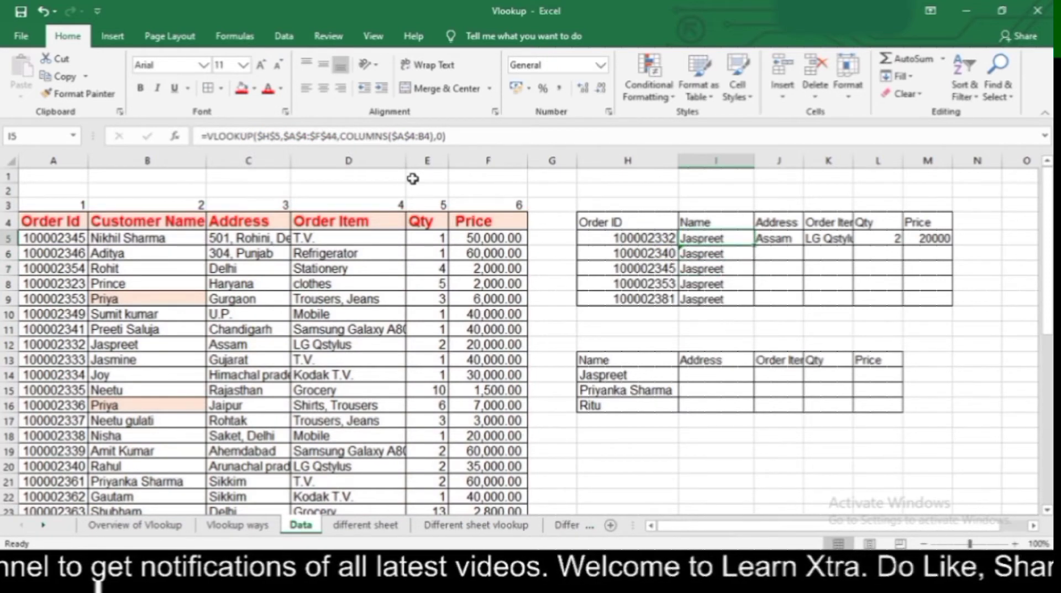
left_click(275, 135)
key("BackSpace")
key("Return")
key("Up")
- Copy the corrected VLOOKUP formula from I5 across to M5
key("ctrl+c")
key("shift+Right")
key("shift+Right")
key("shift+Right")
key("shift+Right")
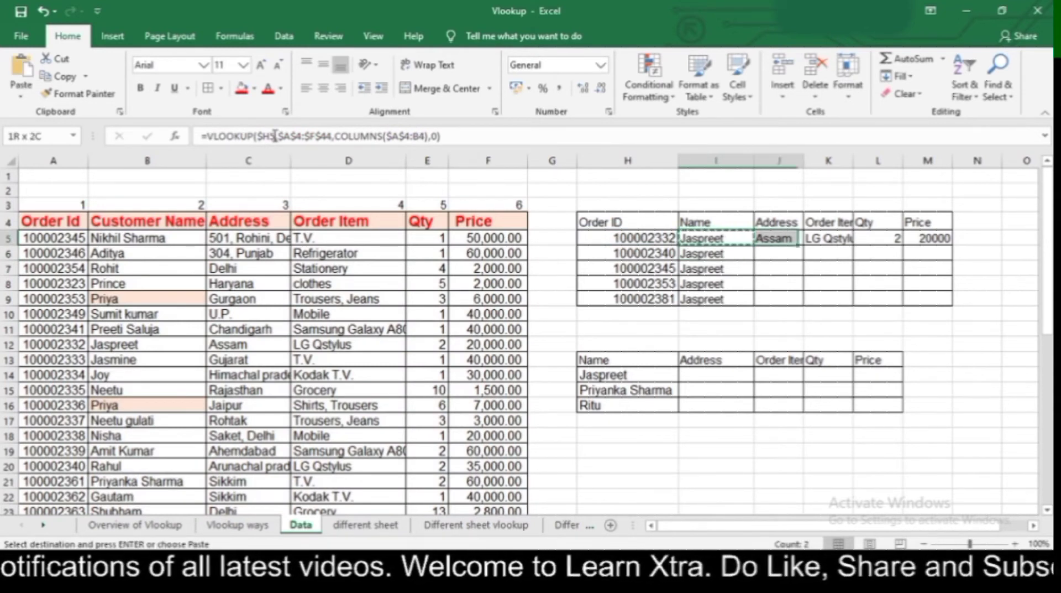
key("ctrl+v")
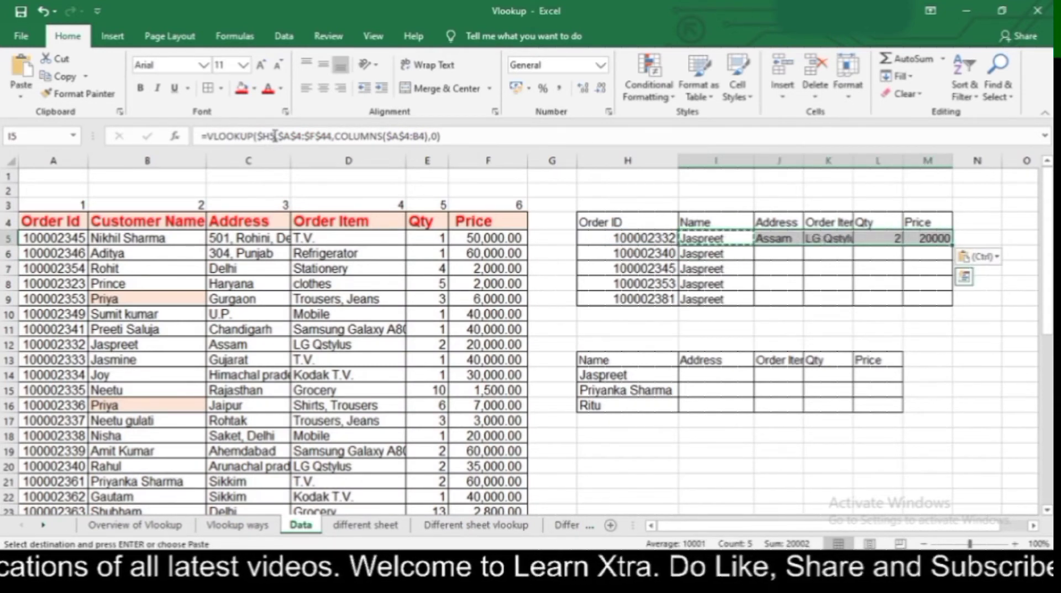
key("Down")
key("Up")
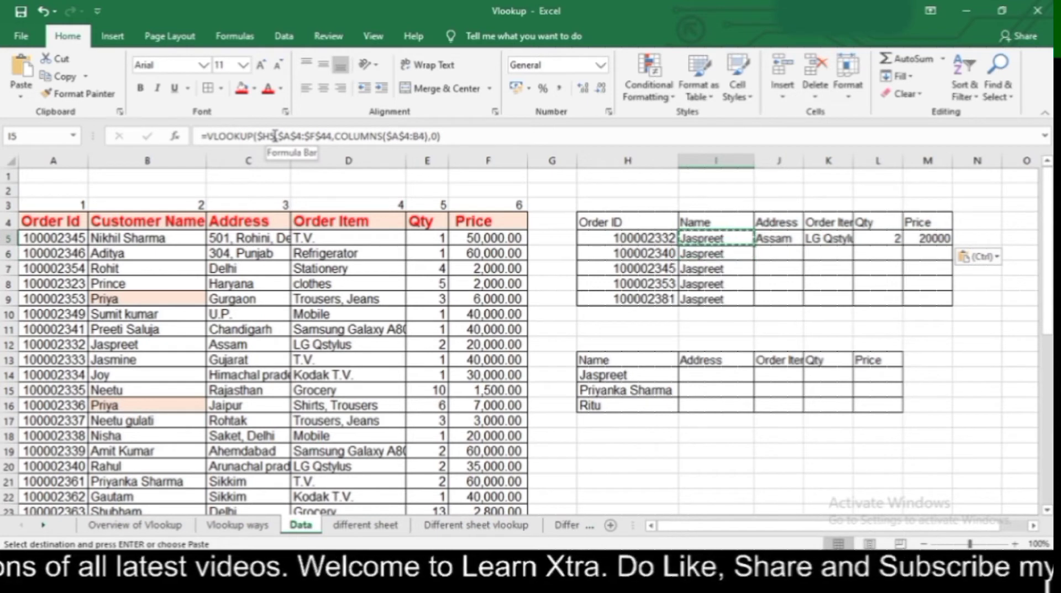
- Paste the I5 formula into I6:M9 to fill the remaining Order ID rows, and review the formula in I5
key("Down")
key("shift+Down")
key("shift+Down")
key("shift+Down")
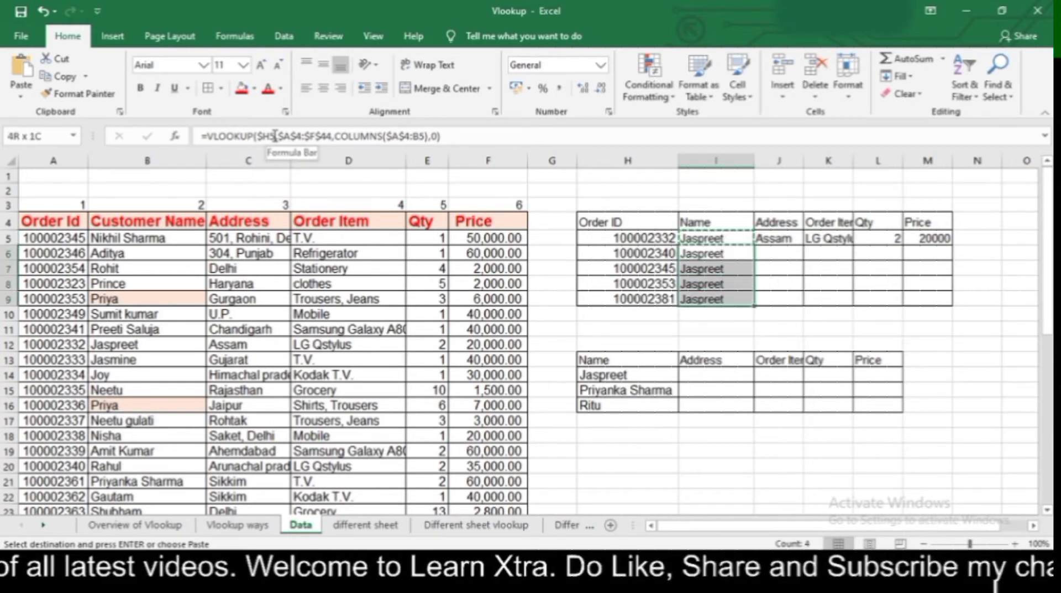
key("shift+Right")
key("shift+Right")
key("shift+Right")
key("shift+Right")
key("ctrl+v")
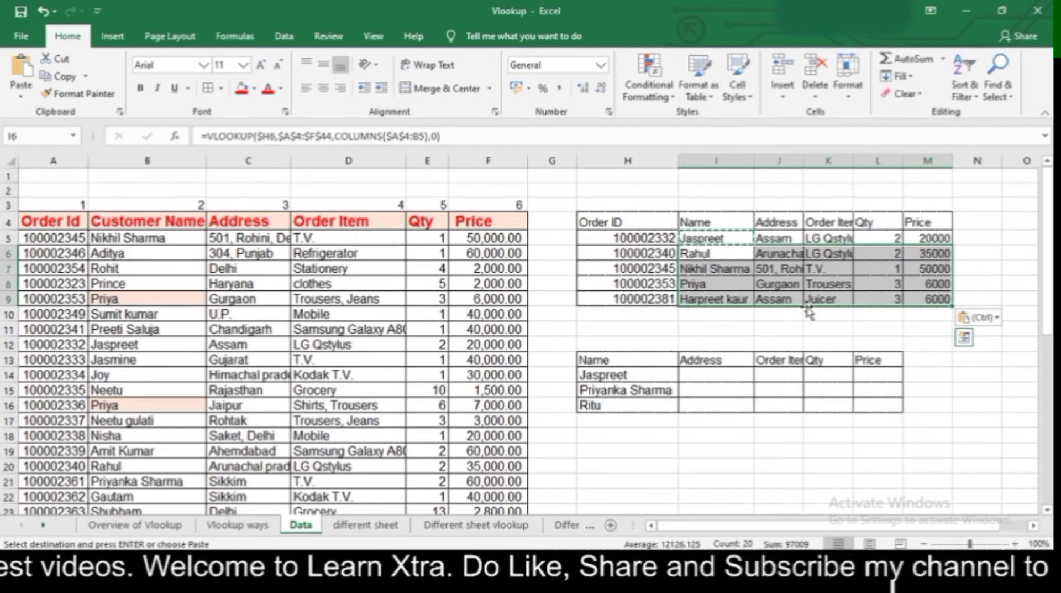
left_click(757, 326)
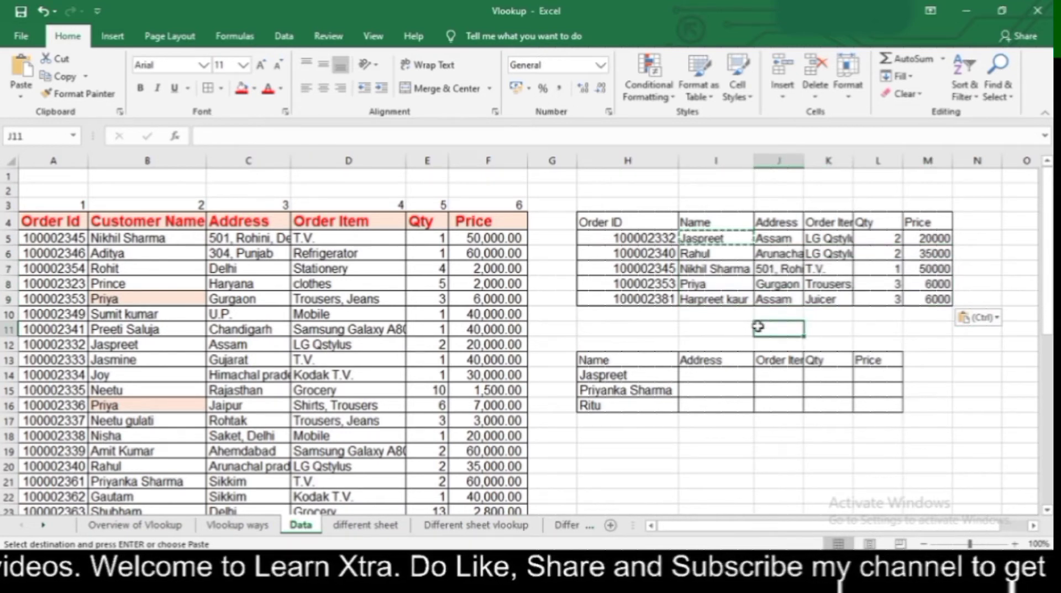
left_click(708, 241)
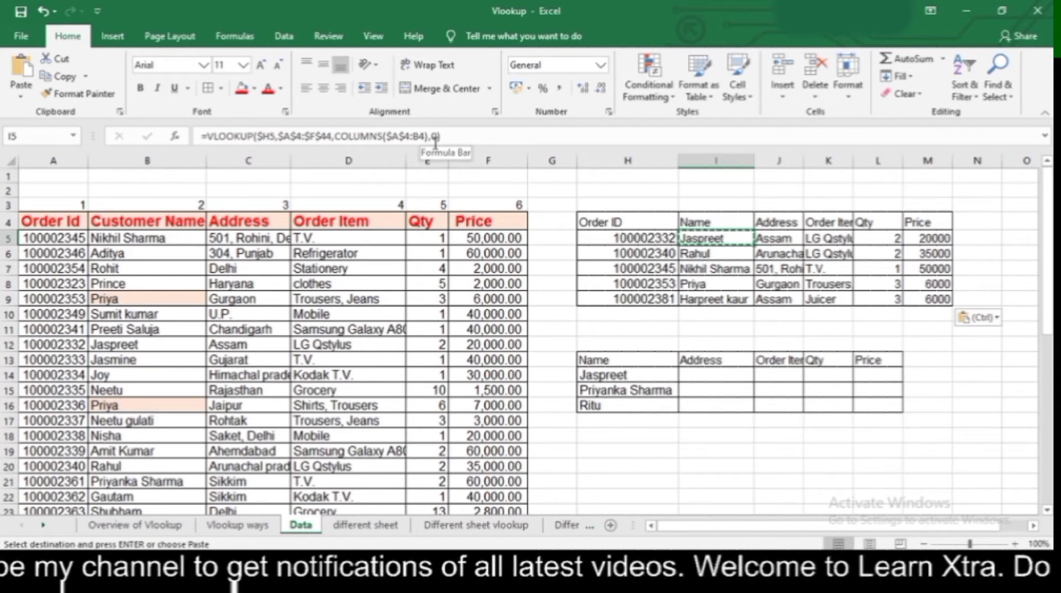
left_click(748, 265)
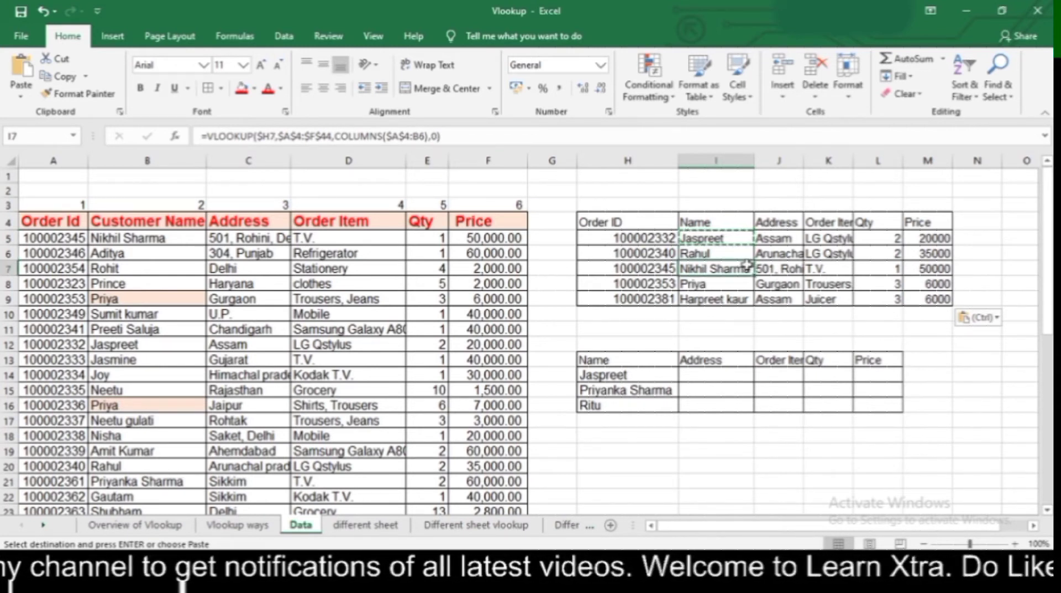
- Start a VLOOKUP in I14, the first Address cell of the Name lookup table, with H14 as the lookup value
key("Down")
key("Down")
key("Down")
key("Down")
key("Down")
key("Down")
key("Down")
key("Down")
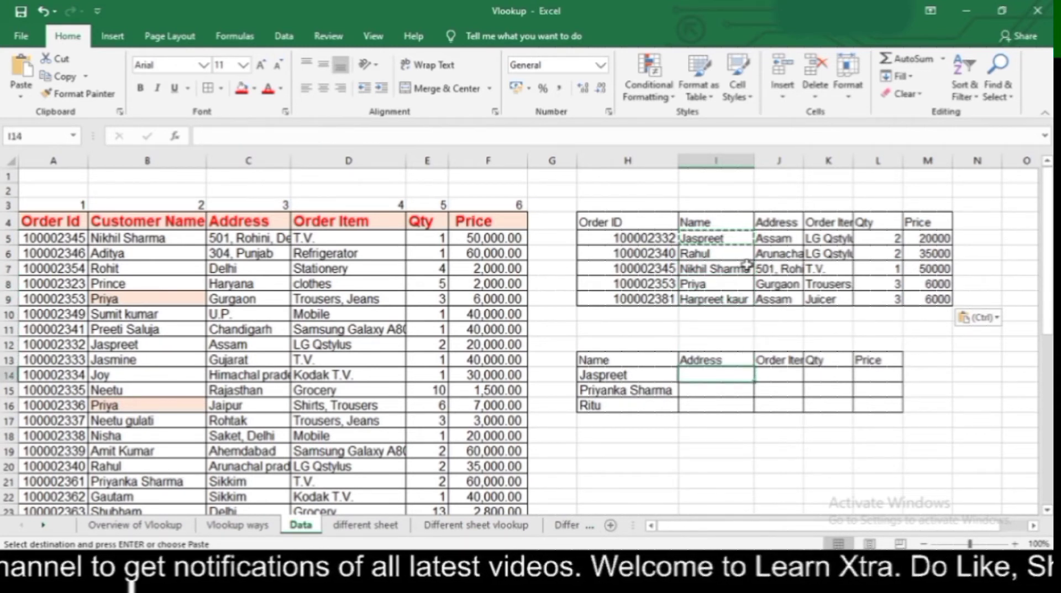
key("Up")
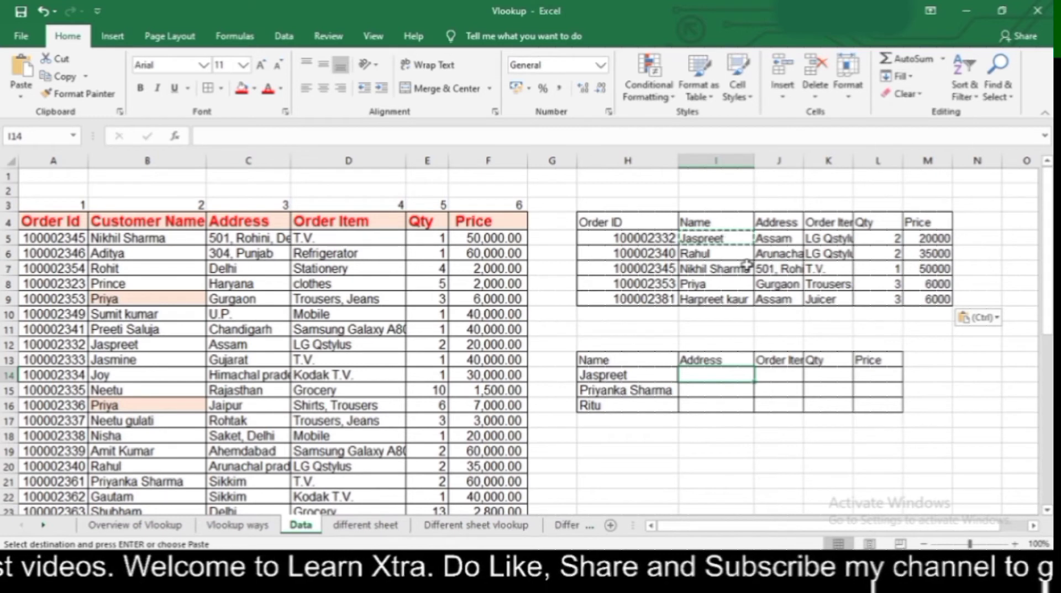
type("=vl")
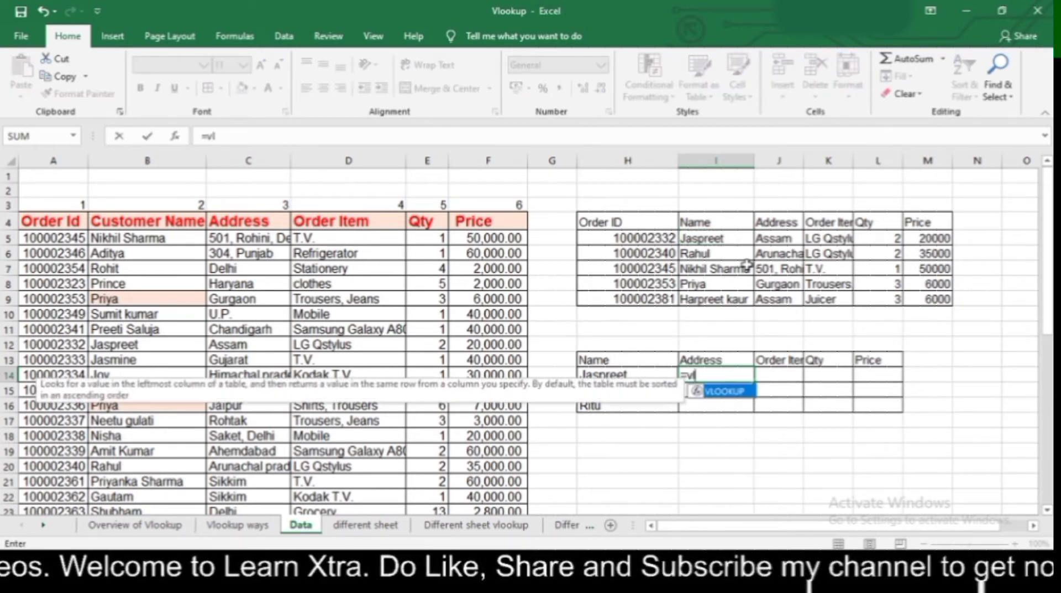
key("Tab")
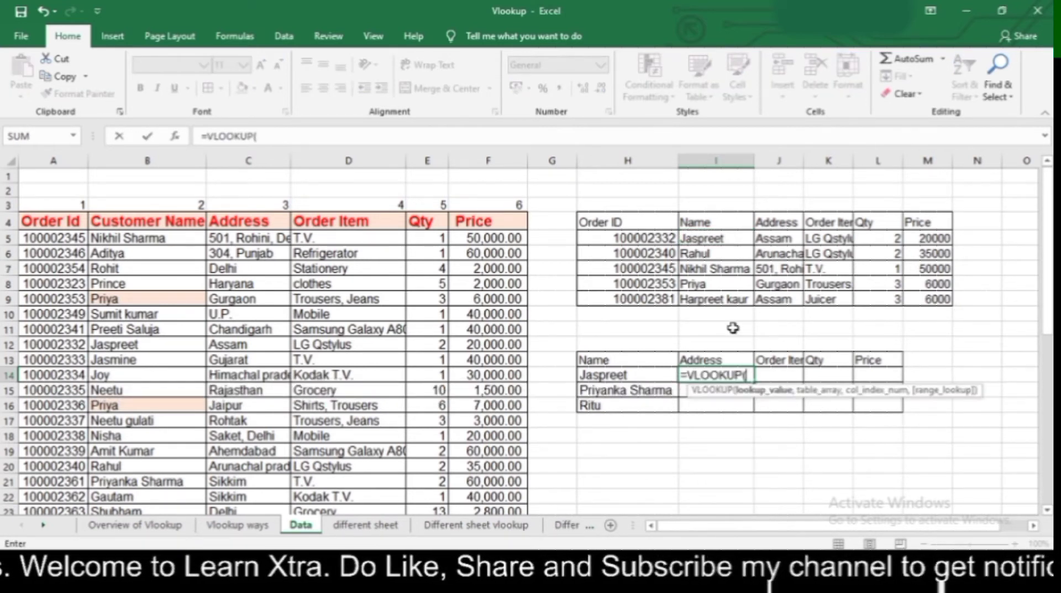
left_click(636, 376)
type(",")
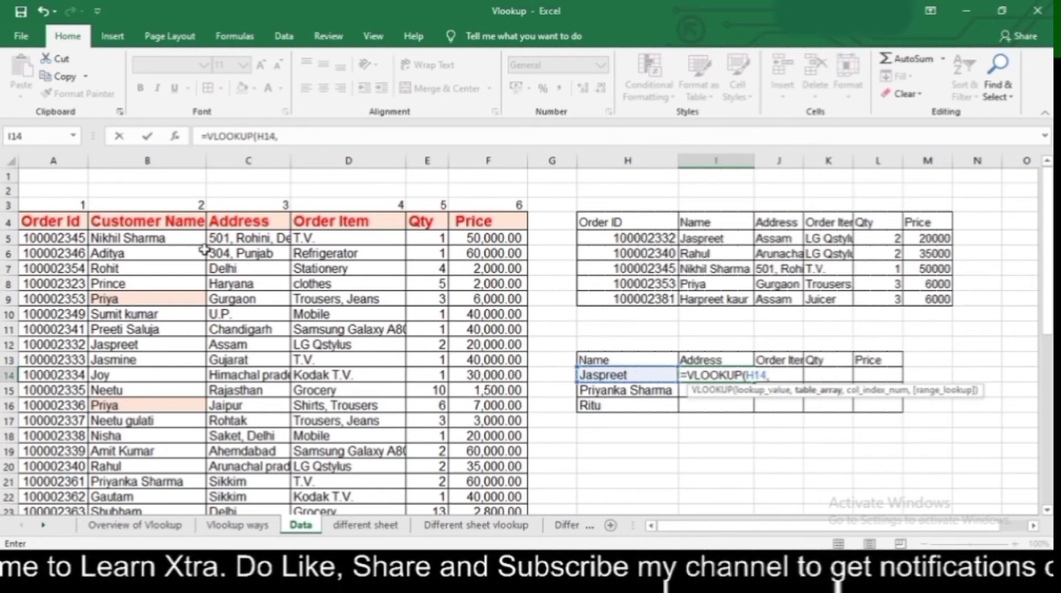
- Add B4:F44 as the table array of the I14 VLOOKUP, starting at the Customer Name column
left_click(166, 221)
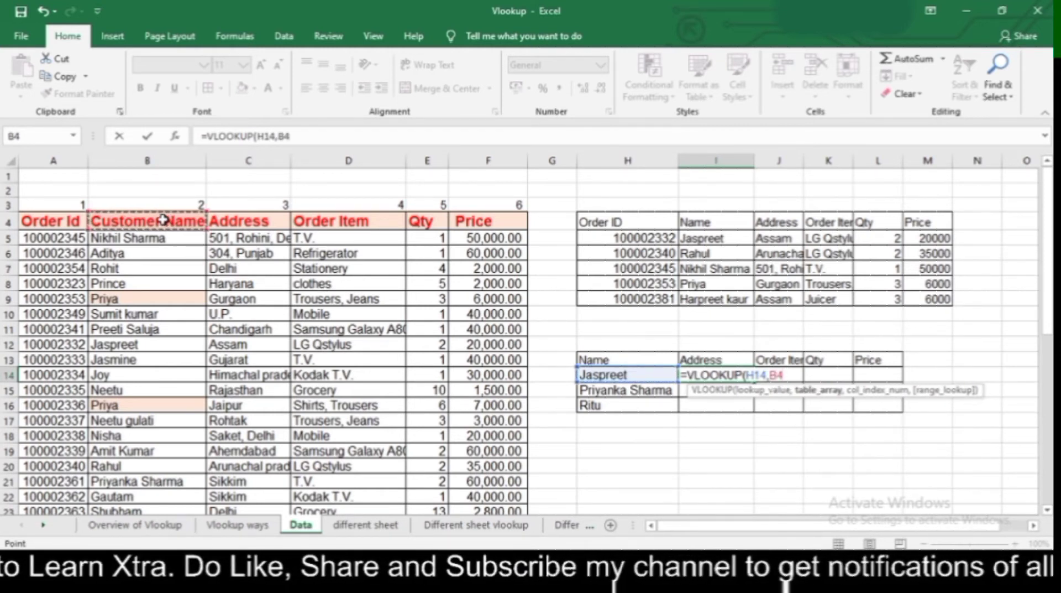
mouse_move(164, 220)
left_mouse_down()
mouse_move(514, 225)
mouse_move(520, 500)
mouse_move(299, 502)
mouse_move(279, 154)
left_mouse_up()
left_click(286, 138)
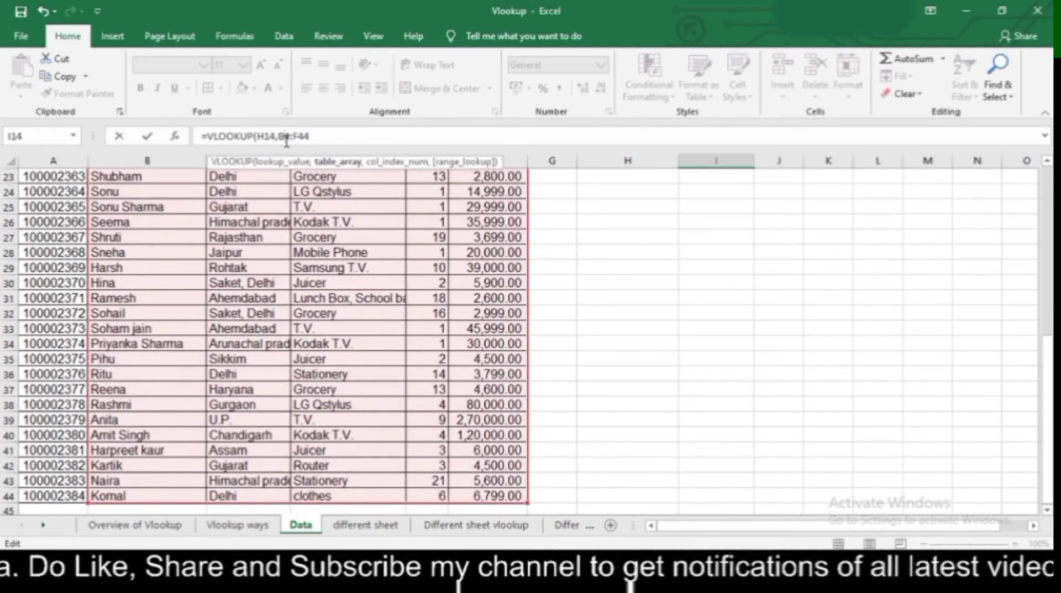
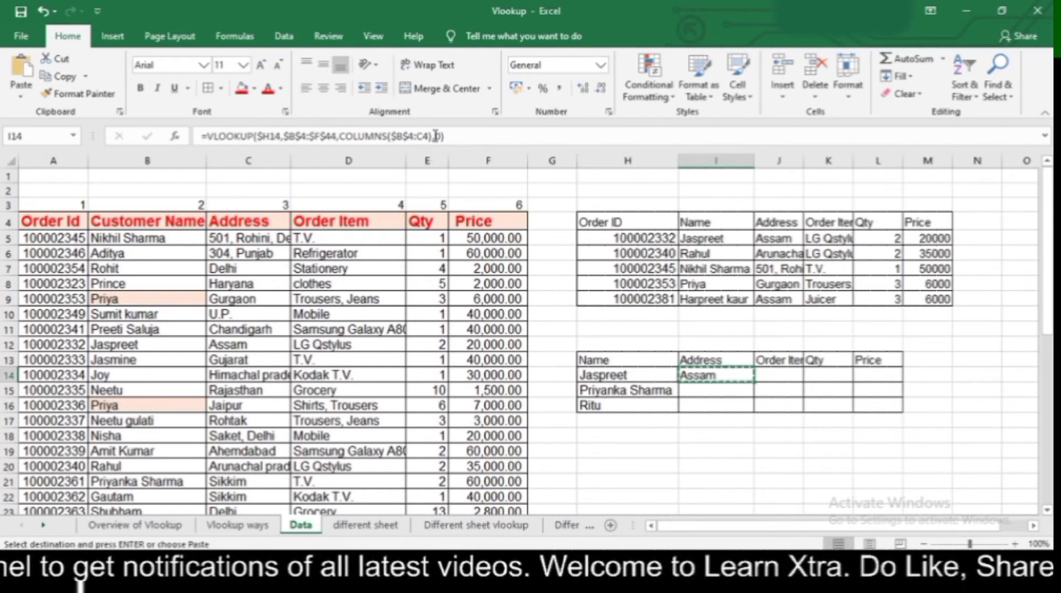
- Apply bold to the result cells I14:L16 of the Name lookup table
key("shift+Down")
key("shift+Down")
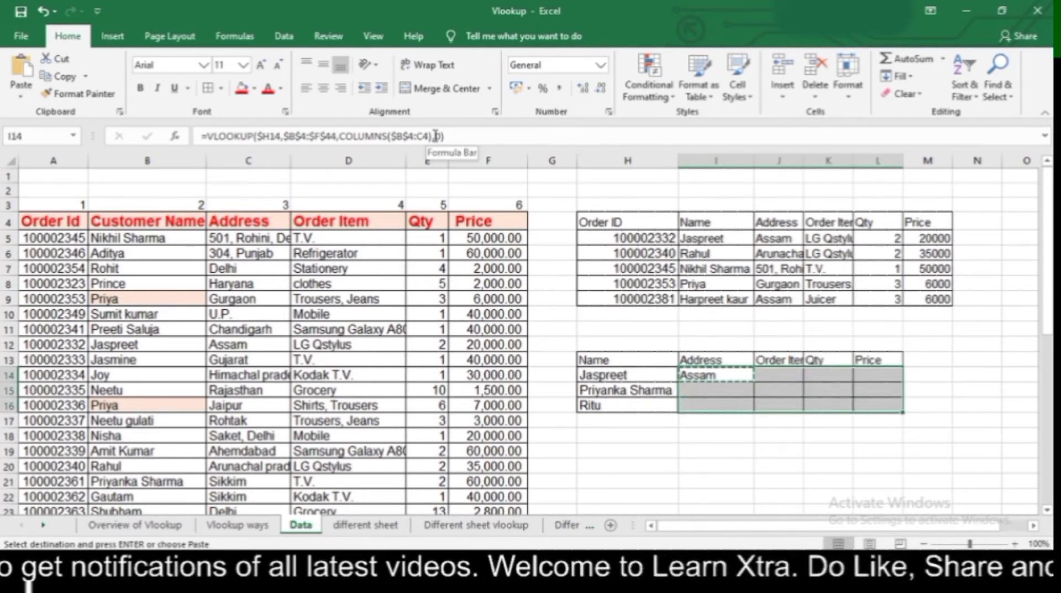
key("ctrl+b")
key("Up")
key("Down")
- Copy the VLOOKUP formula in I14 to the whole range I14:L16 of the Name lookup table
key("shift+Right")
key("shift+Right")
key("shift+Right")
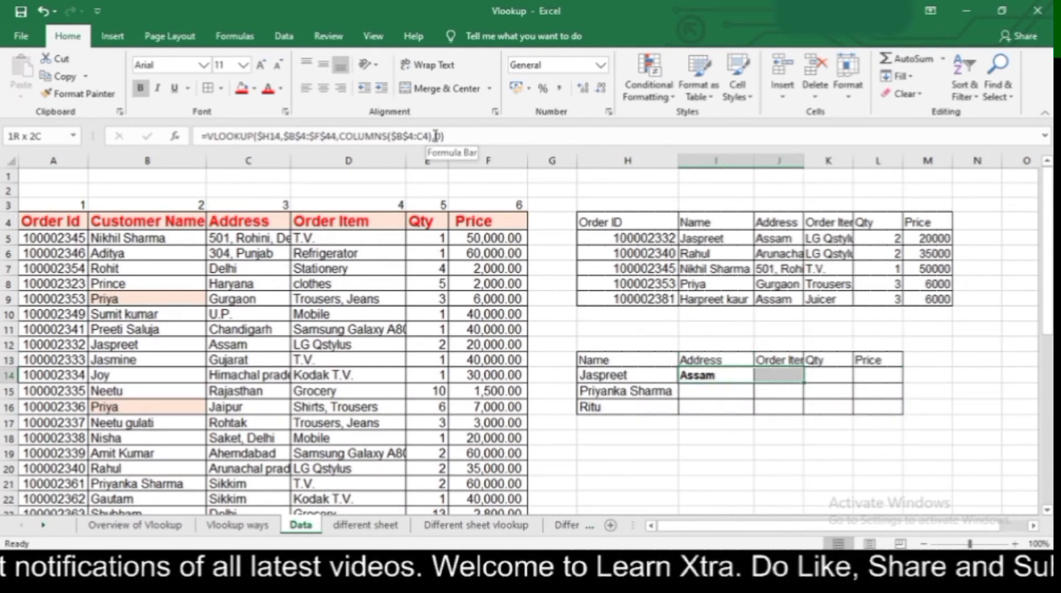
key("Left")
key("Right")
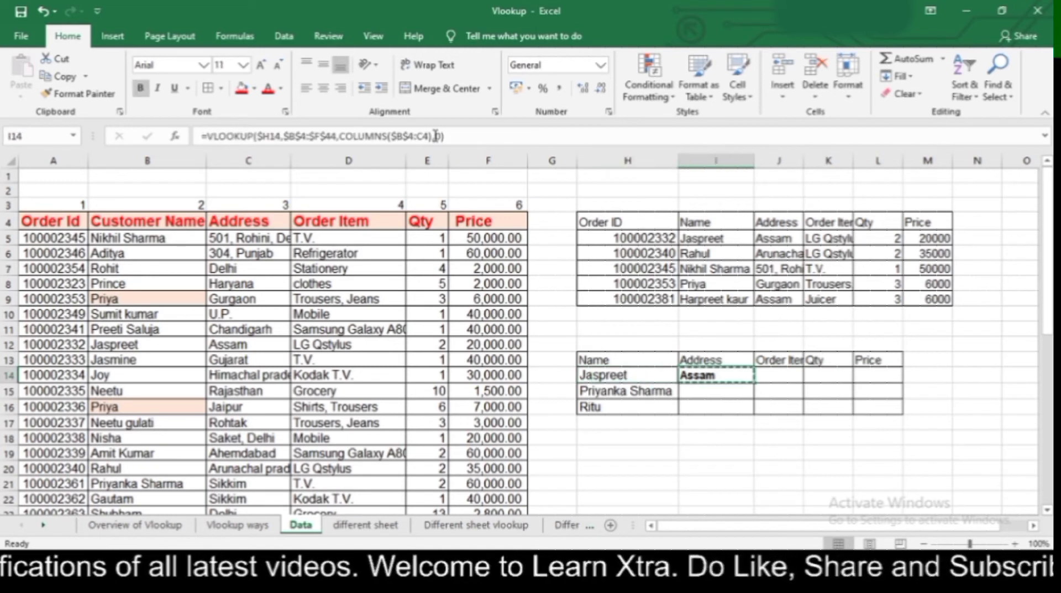
key("ctrl+c")
key("shift+Right")
key("shift+Right")
key("shift+Right")
key("shift+Down")
key("shift+Down")
key("shift+Left")
key("shift+Right")
key("ctrl+v")
key("Down")
key("Down")
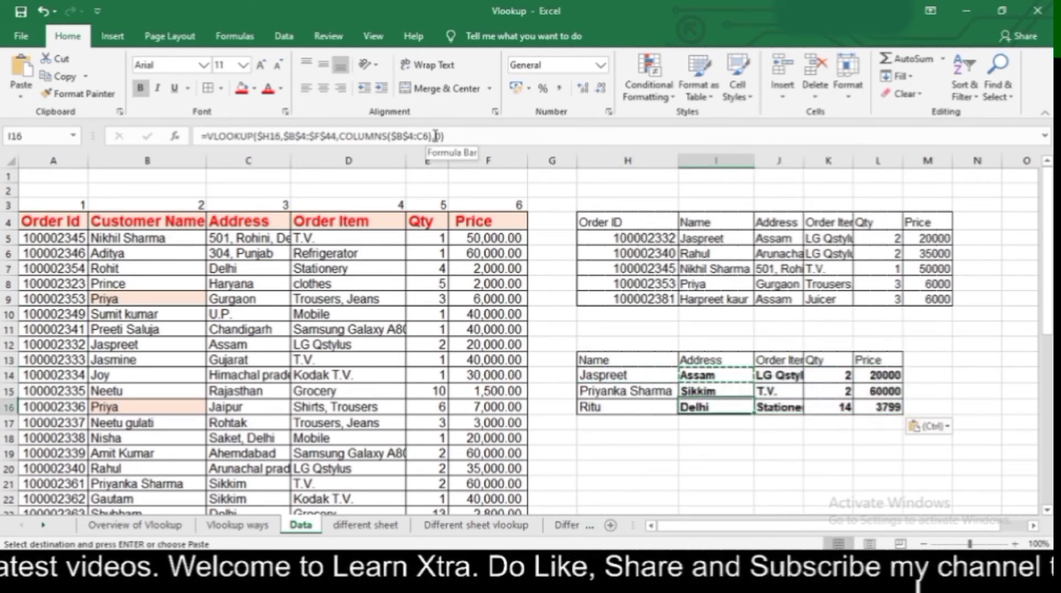
- Enter the highlighted duplicate customer name from B9 in H18 as a new lookup value
key("Down")
key("Down")
key("Left")
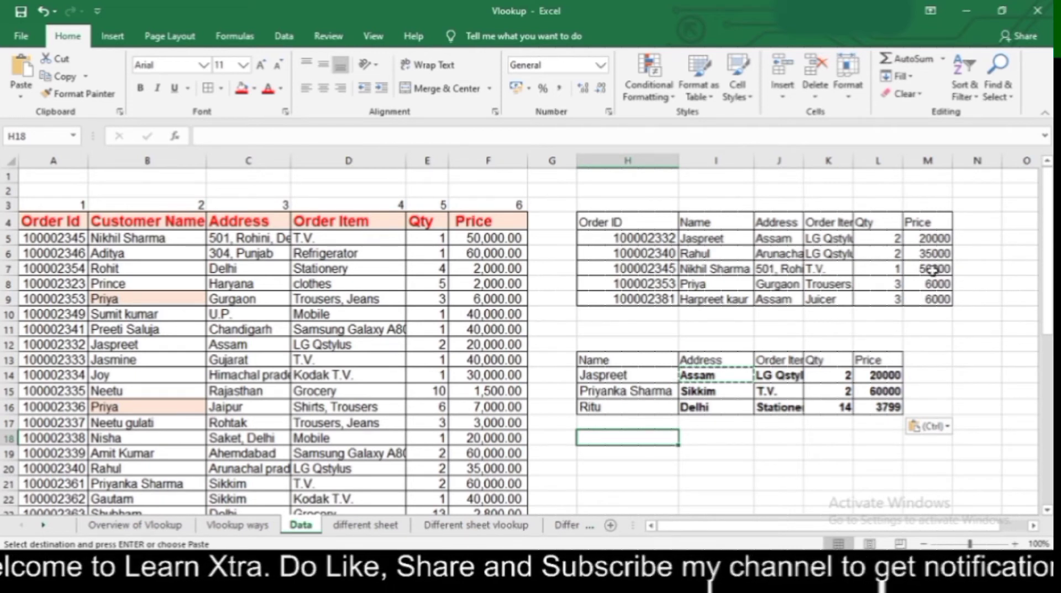
left_click(749, 441)
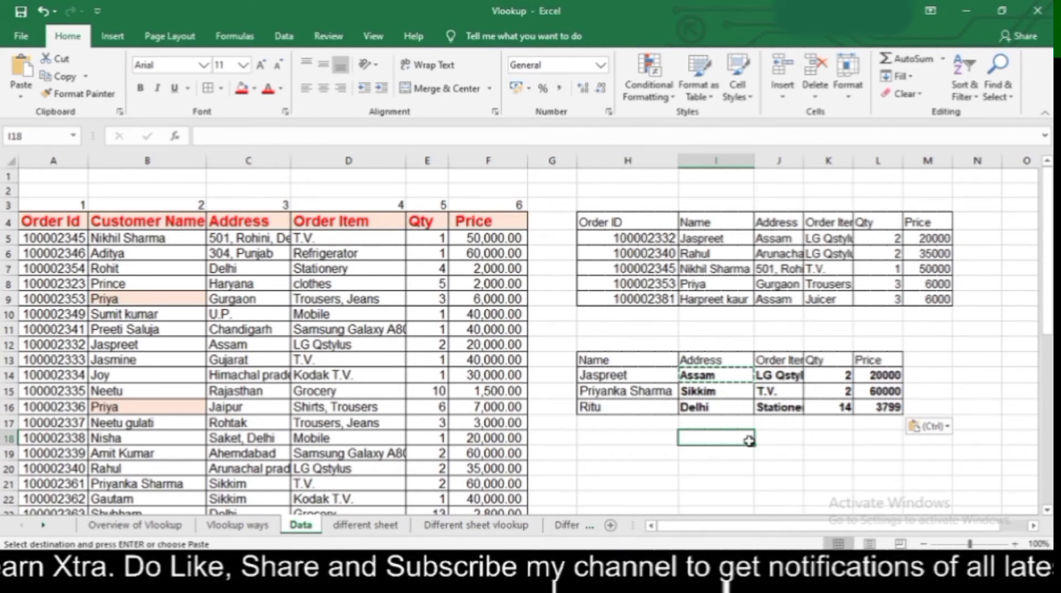
key("Left")
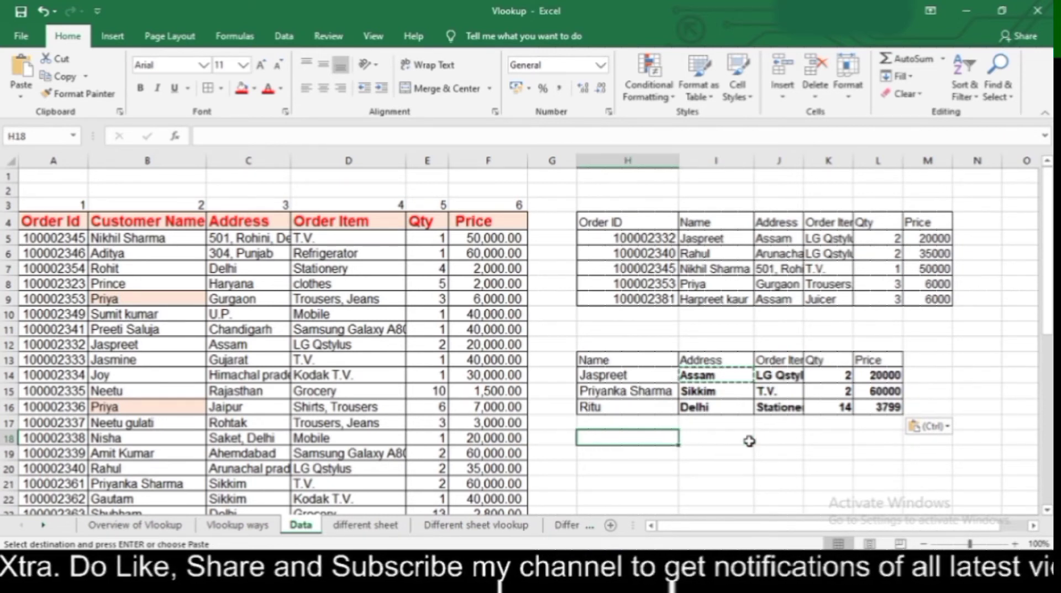
type("Priy")
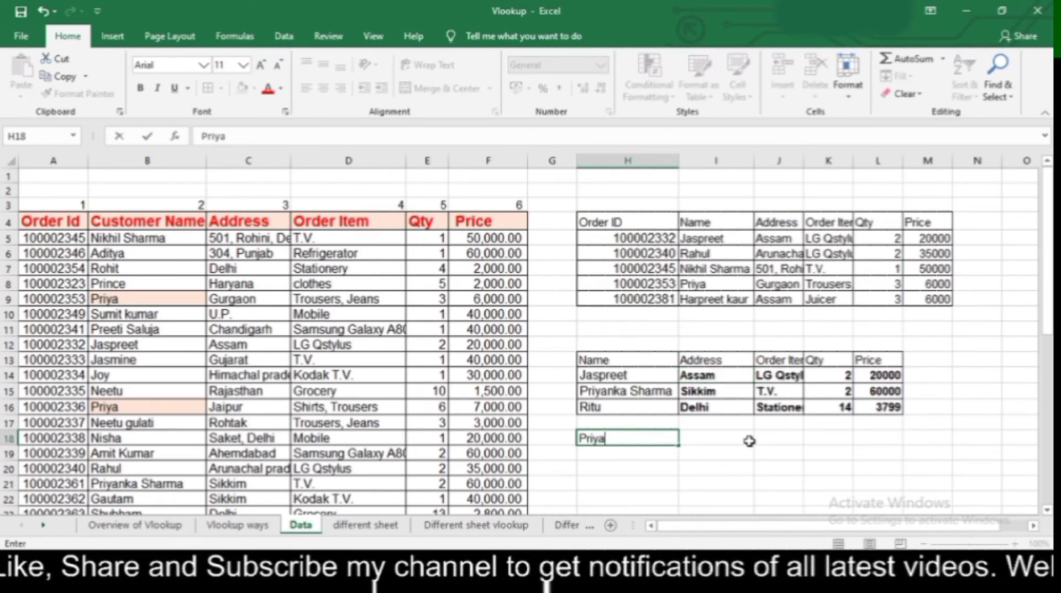
type("a")
key("Tab")
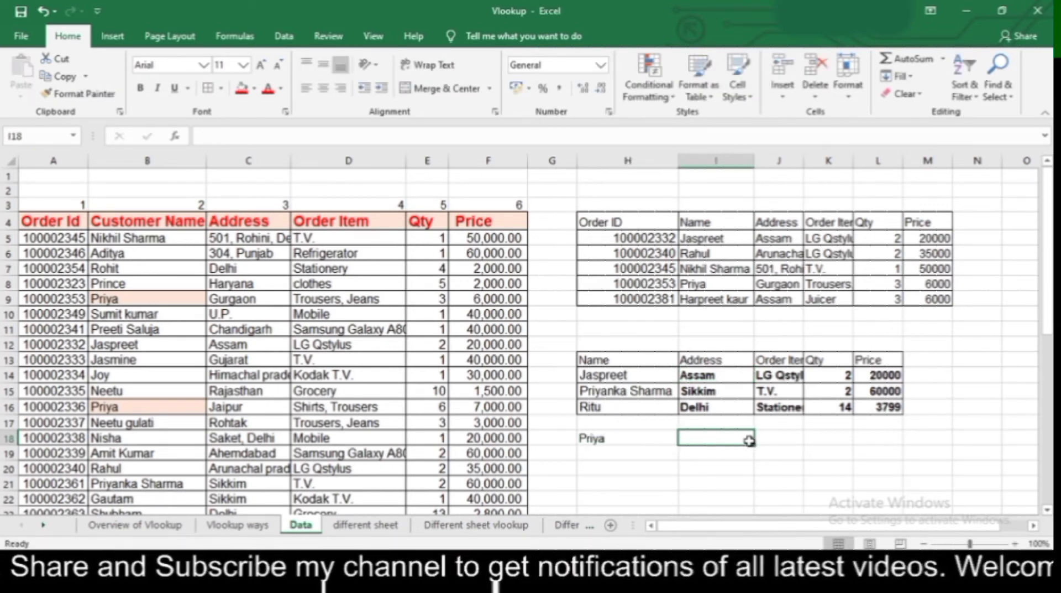
- Start a VLOOKUP in I18 with H18 as the lookup value and the absolute range $B$4:$F$44 as the table array
type("=vl")
key("Tab")
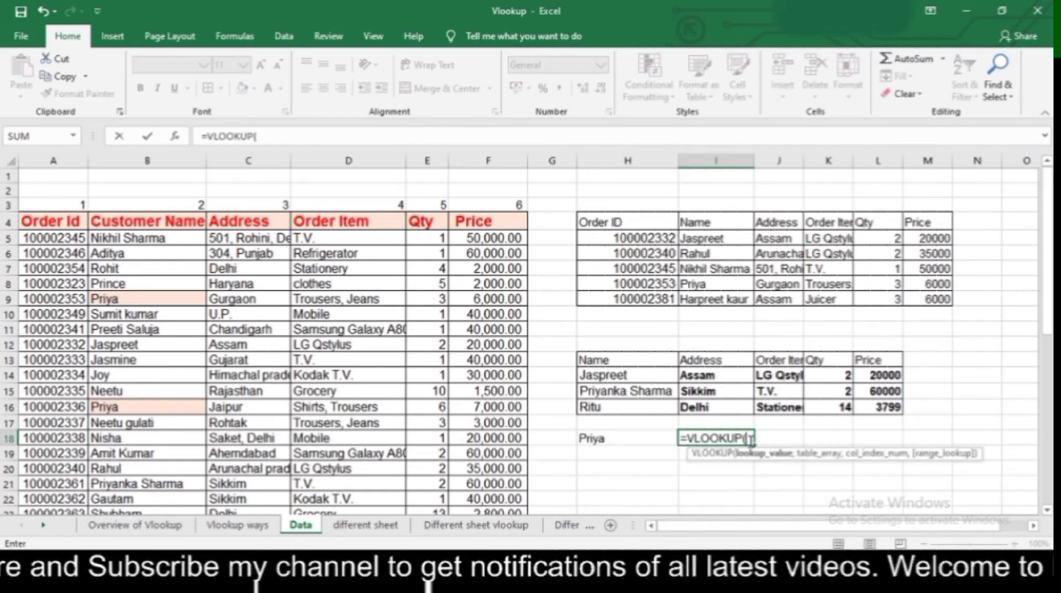
left_click(647, 440)
type(",")
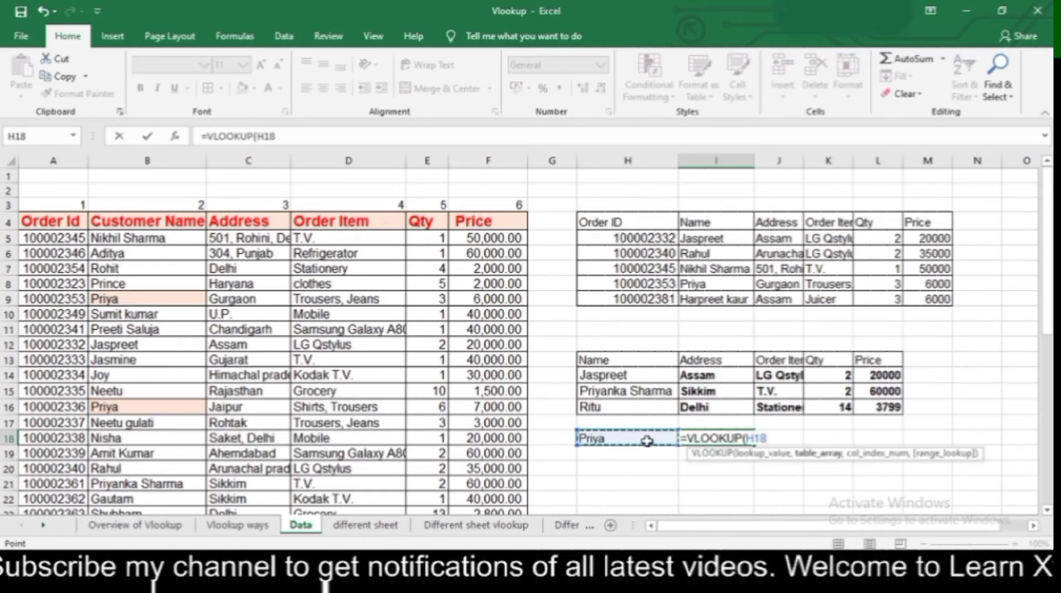
left_click(174, 222)
key("shift+Right")
key("shift+Right")
key("shift+Right")
key("shift+Right")
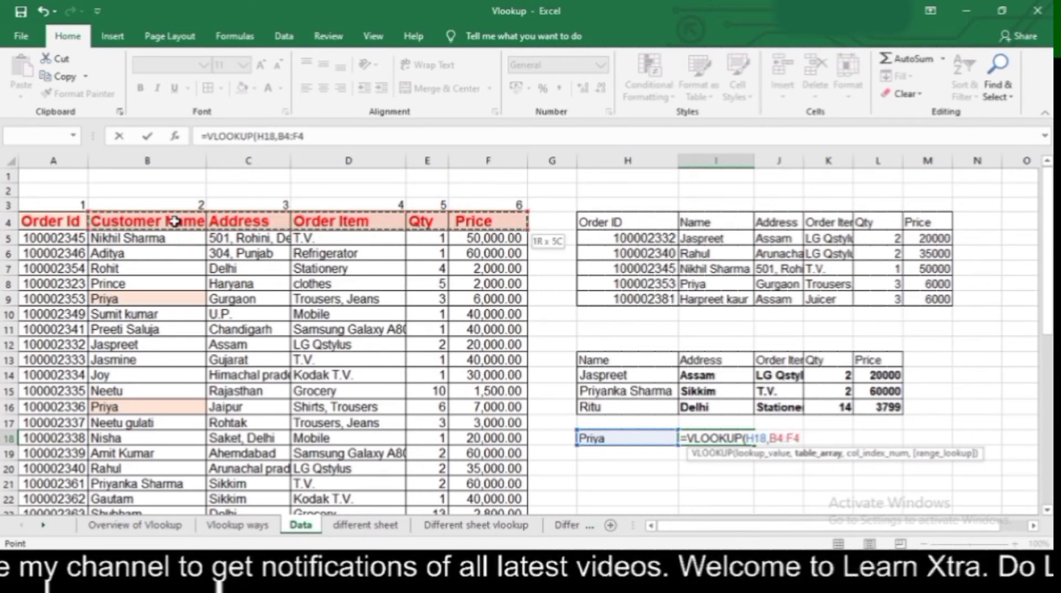
key("ctrl+shift+Down")
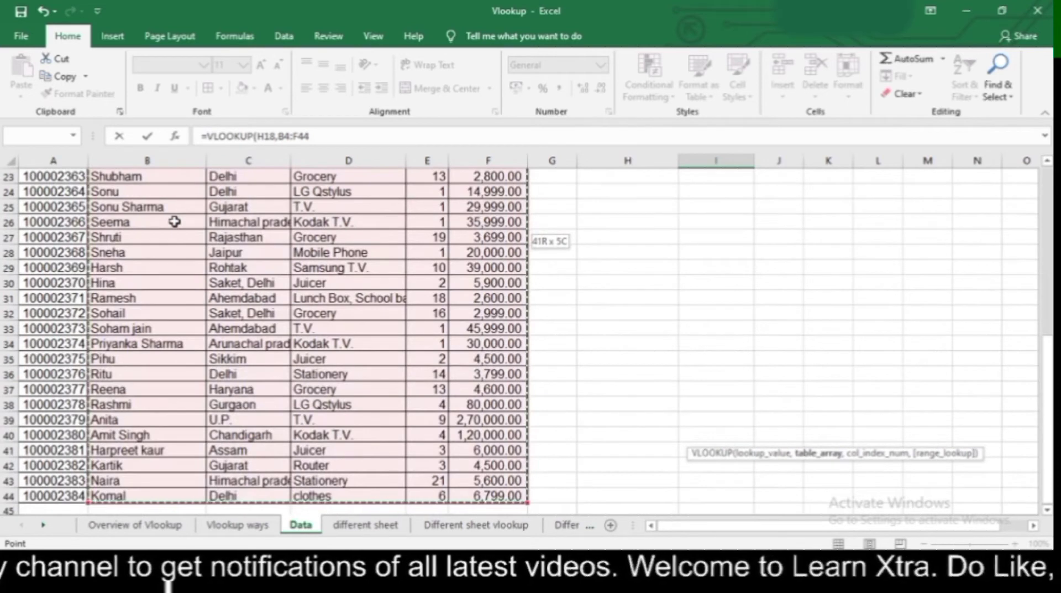
key("F4")
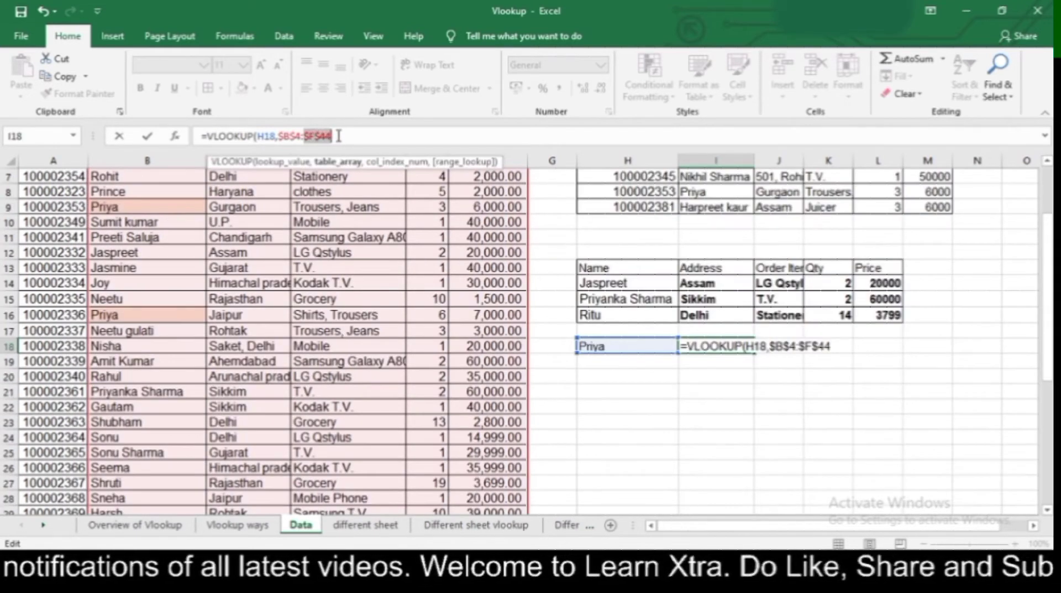
- Complete the I18 VLOOKUP with column index 2 for the Address and 0 for an exact match
type(",")
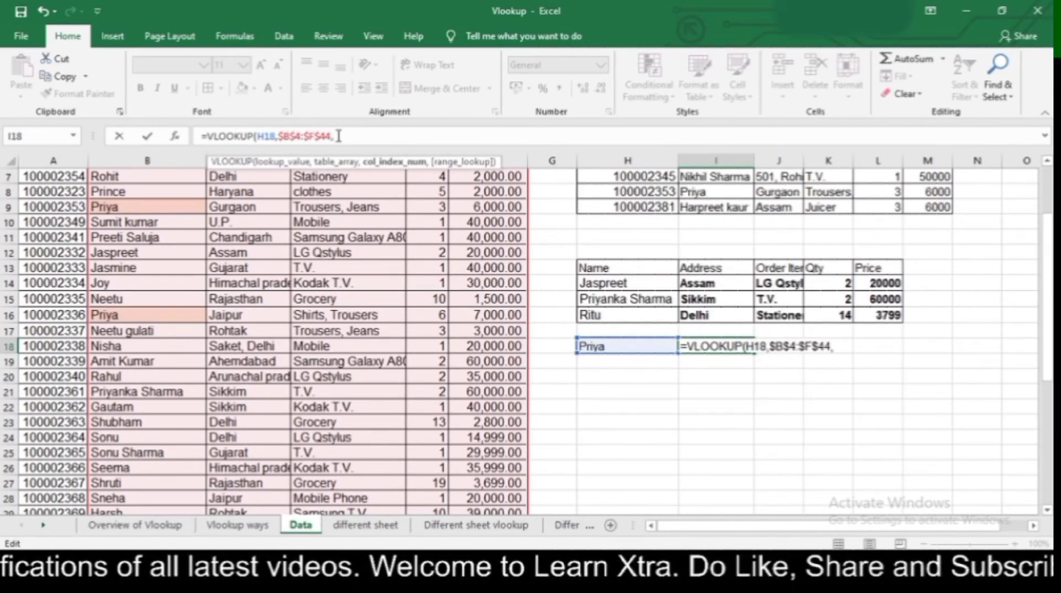
left_click_drag(1048, 362, 1048, 315)
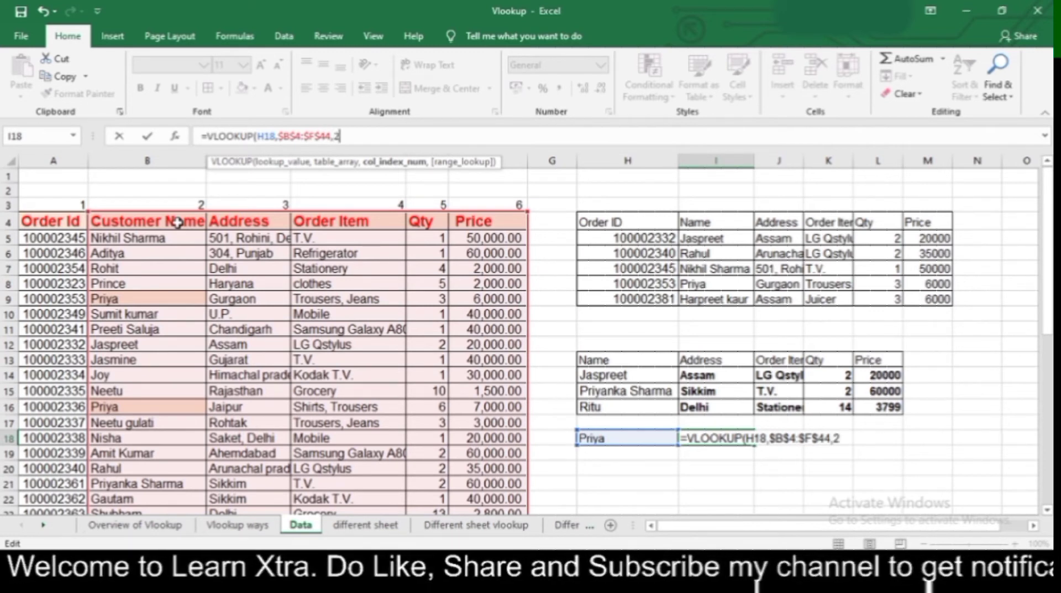
type(",0")
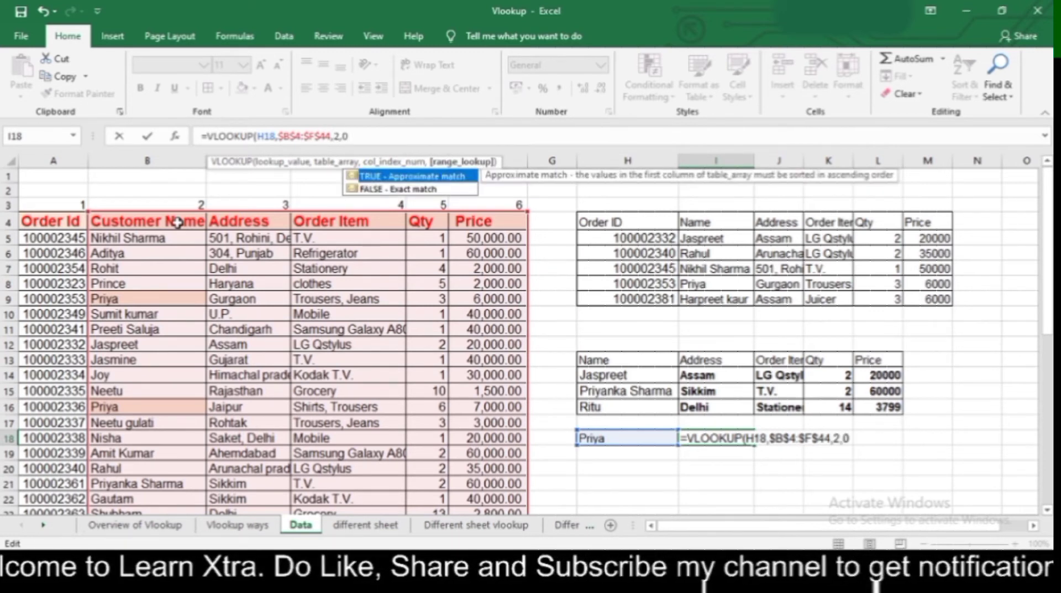
type(")")
key("Return")
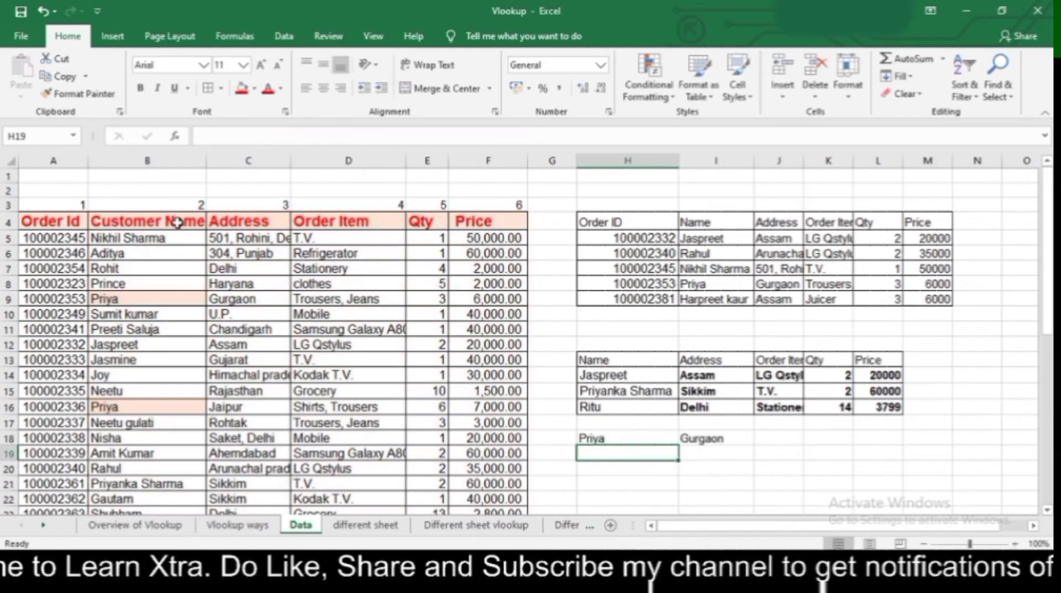
- Compare the I18 lookup result with the addresses and order details of the duplicate customer name in rows 9 and 16
key("Right")
key("Up")
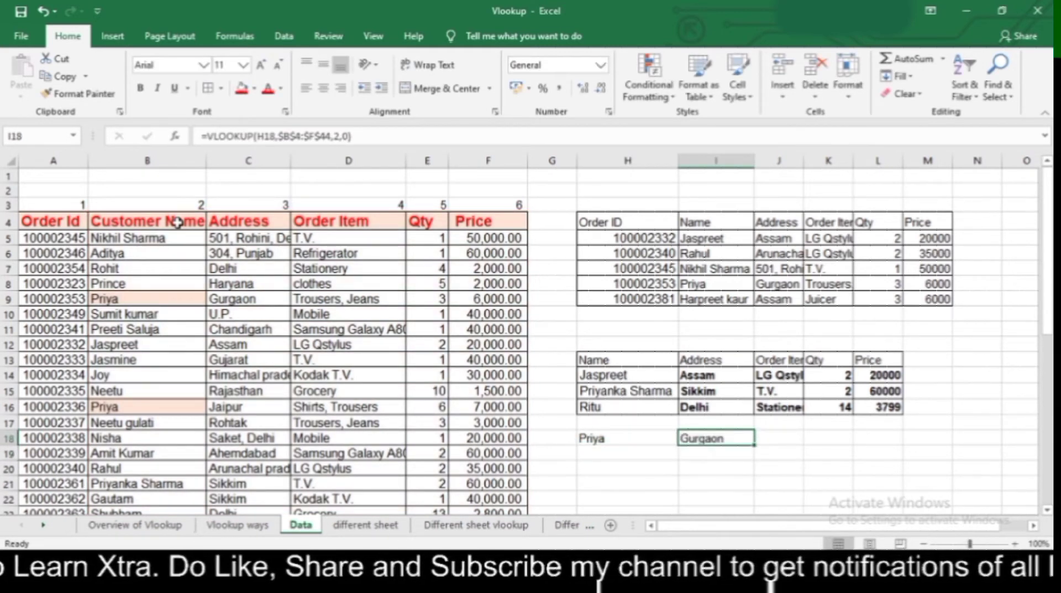
left_click(177, 298)
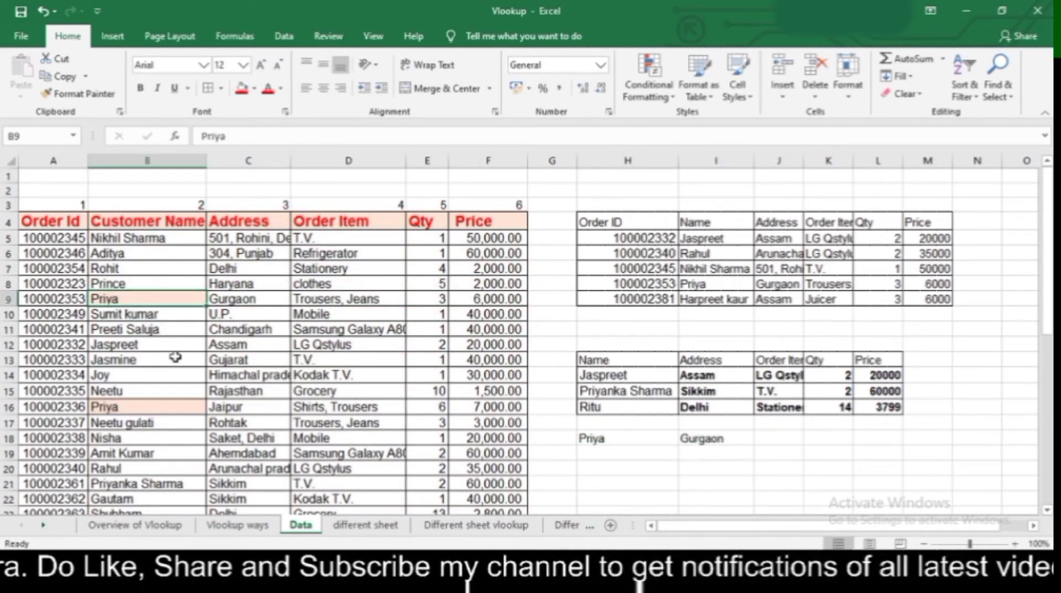
key("Left")
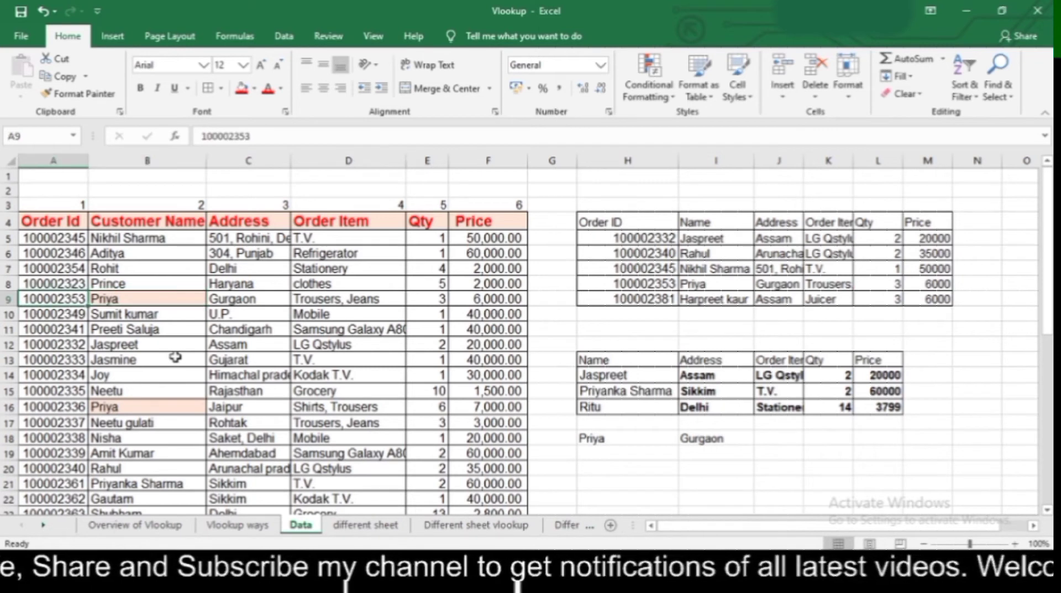
left_click(159, 301)
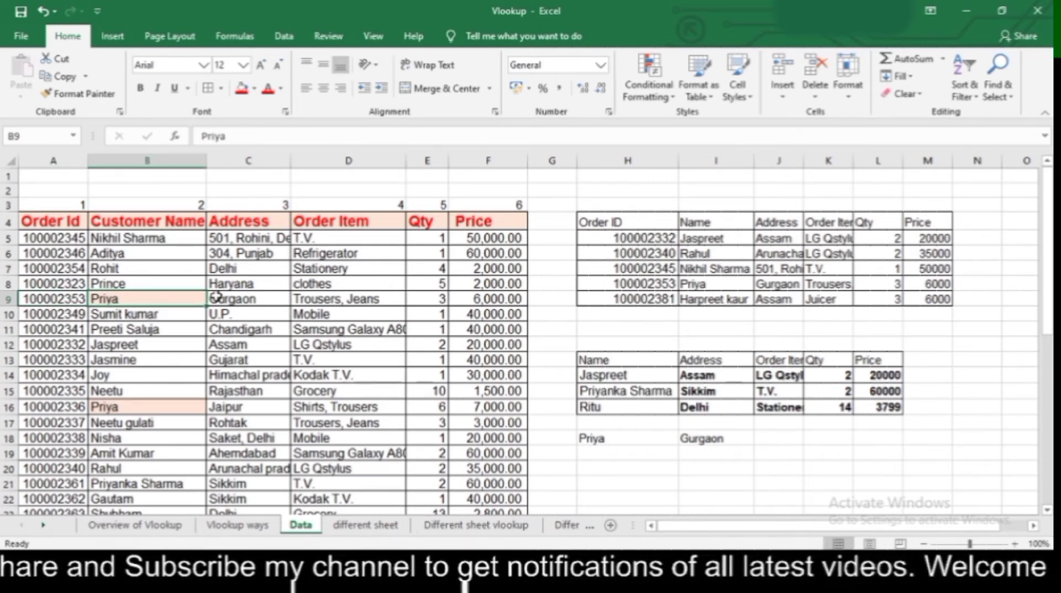
left_click(274, 300)
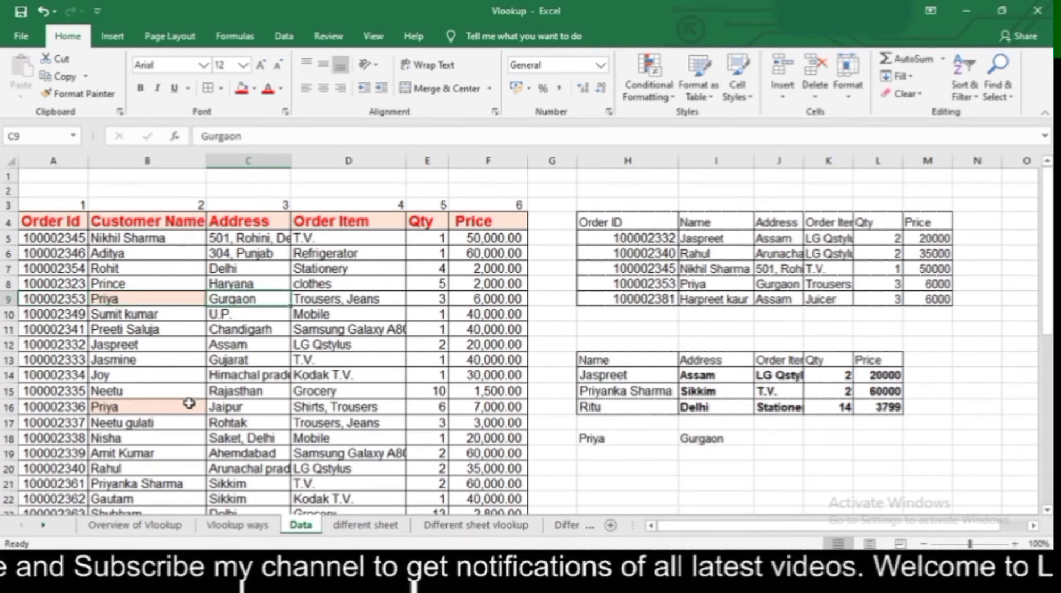
left_click(189, 403)
left_click(265, 407)
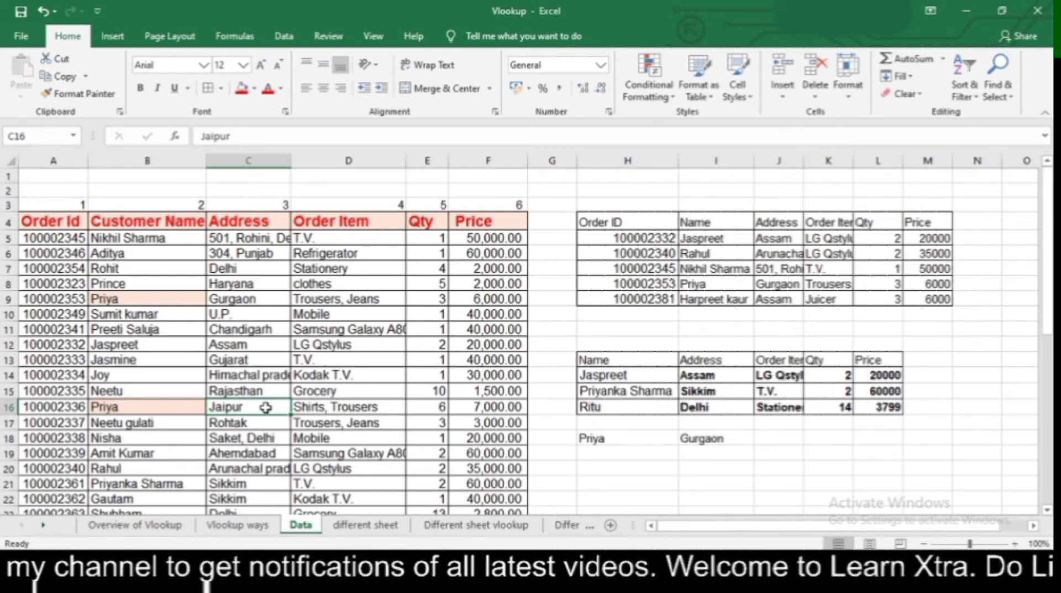
left_click(8, 299)
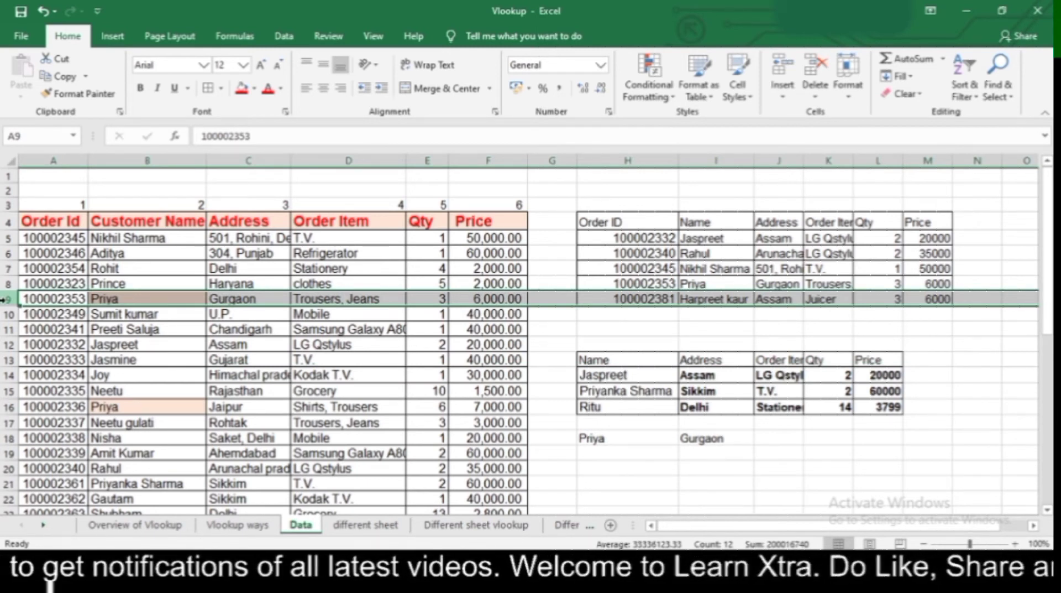
left_click(134, 332)
left_click(141, 404)
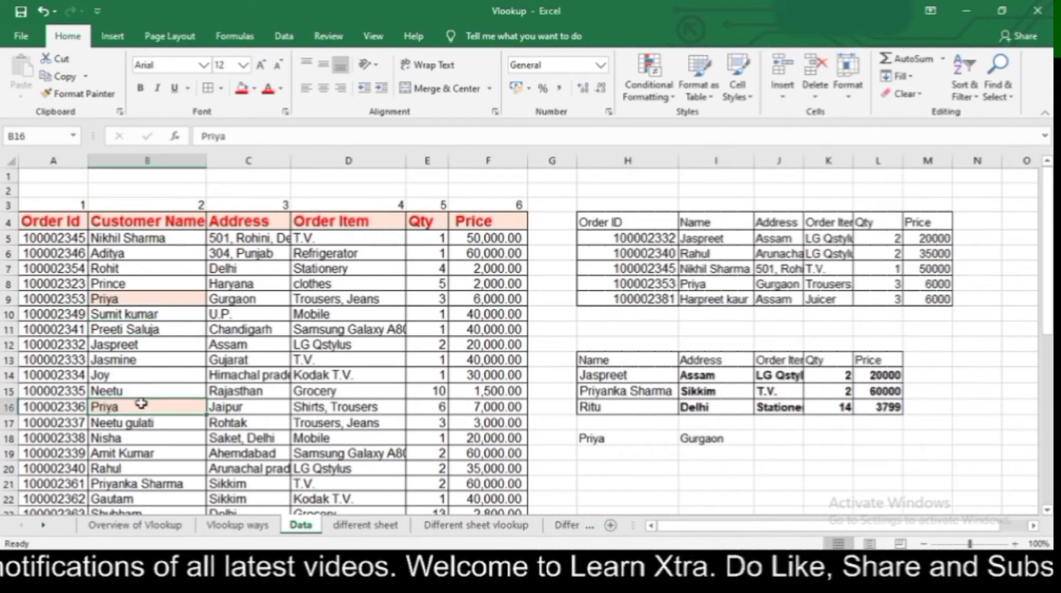
key("Right")
key("Right")
key("Right")
key("Right")
key("Right")
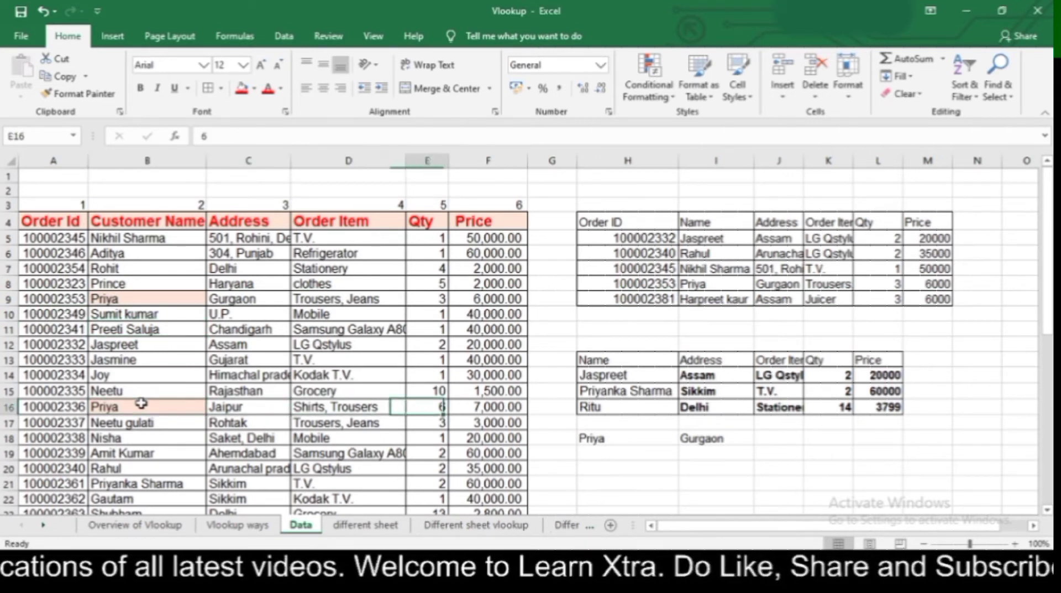
- Trace the duplicate name's first occurrence from A9 along row 9, and revisit the lookup result in row 18
key("Left")
key("Left")
key("Left")
key("Left")
key("Left")
key("Left")
key("Up")
key("Up")
key("Up")
key("Up")
key("Up")
key("Up")
key("Up")
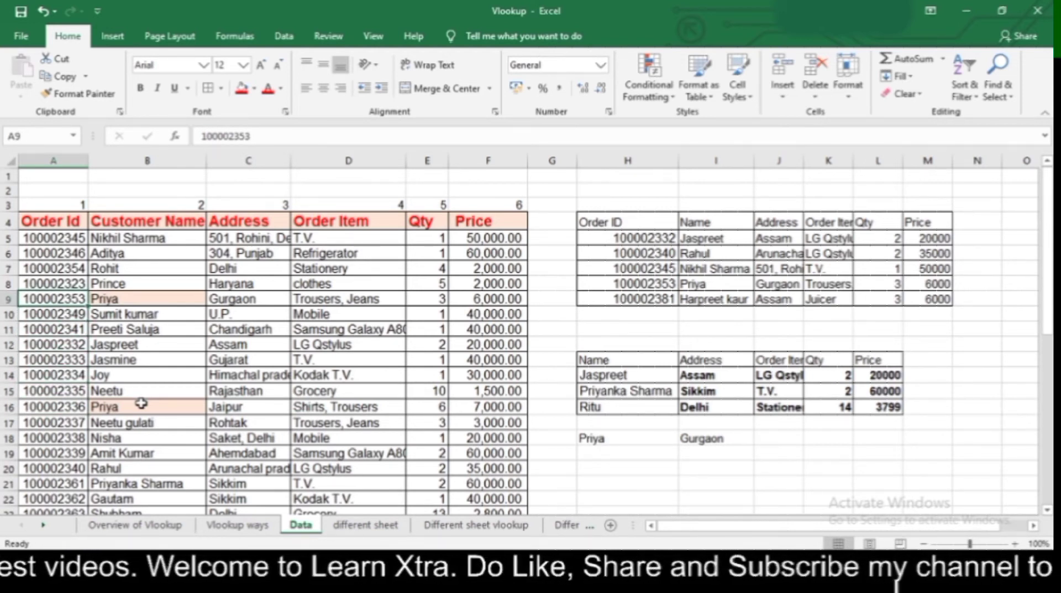
key("Right")
key("Right")
key("Right")
key("Right")
key("Right")
key("Right")
key("Right")
key("Right")
key("Right")
key("Down")
key("Down")
key("Down")
key("Down")
key("Down")
key("Down")
key("Down")
key("Down")
key("Down")
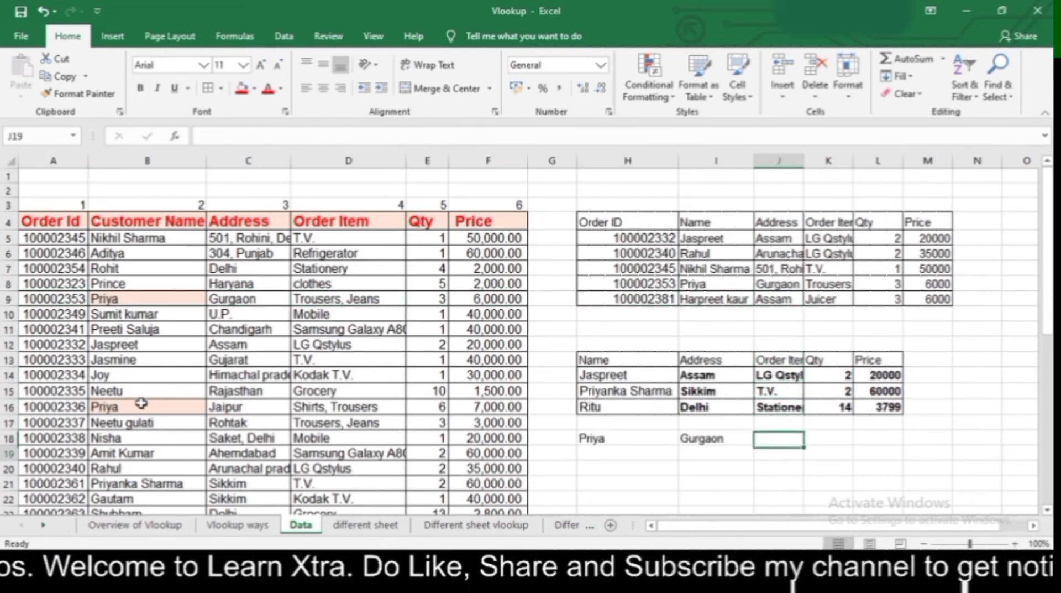
key("Down")
key("Home")
- Review the list of VLOOKUP ways and the Items and Category table on the "different sheet" worksheet
left_click(392, 522)
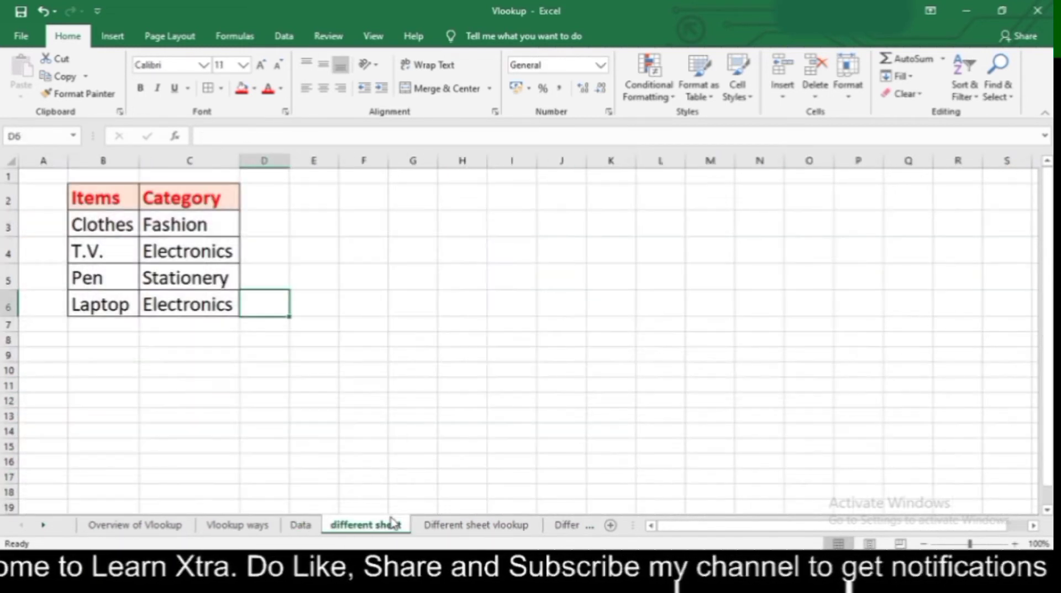
left_click(349, 402)
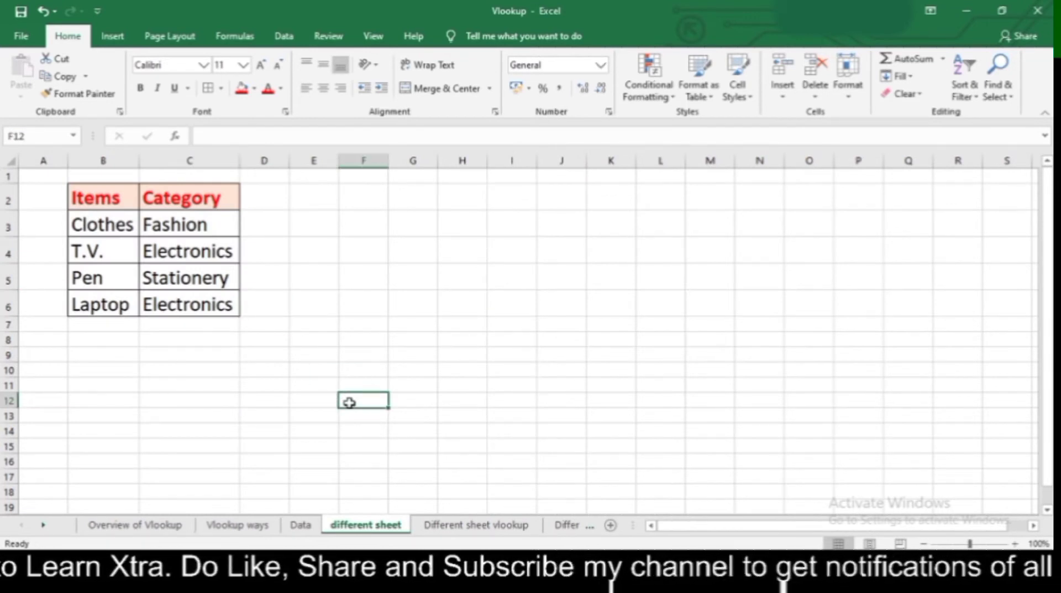
left_click(255, 525)
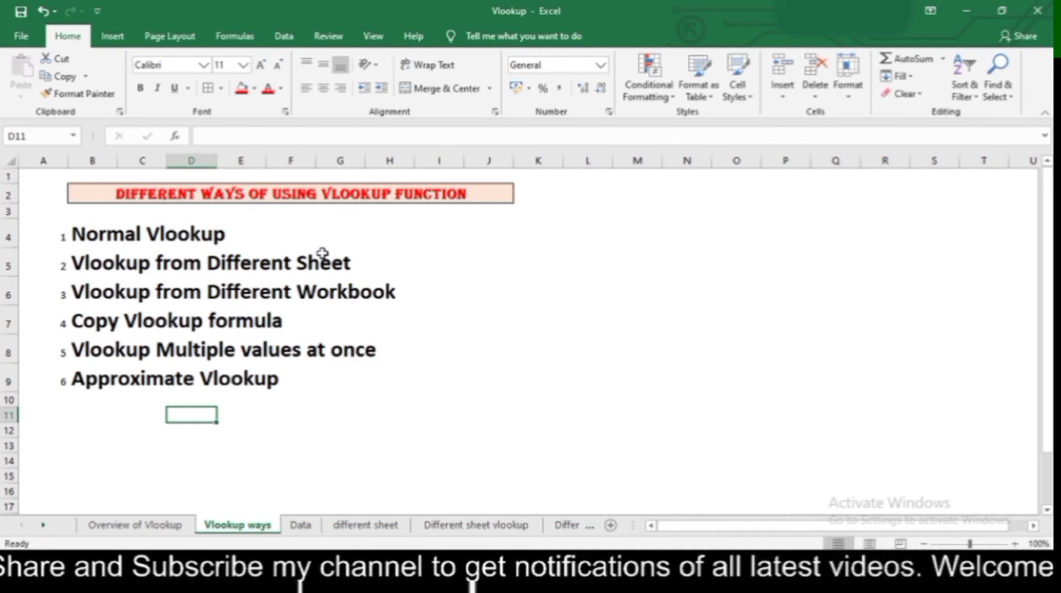
left_click(353, 527)
left_click(173, 325)
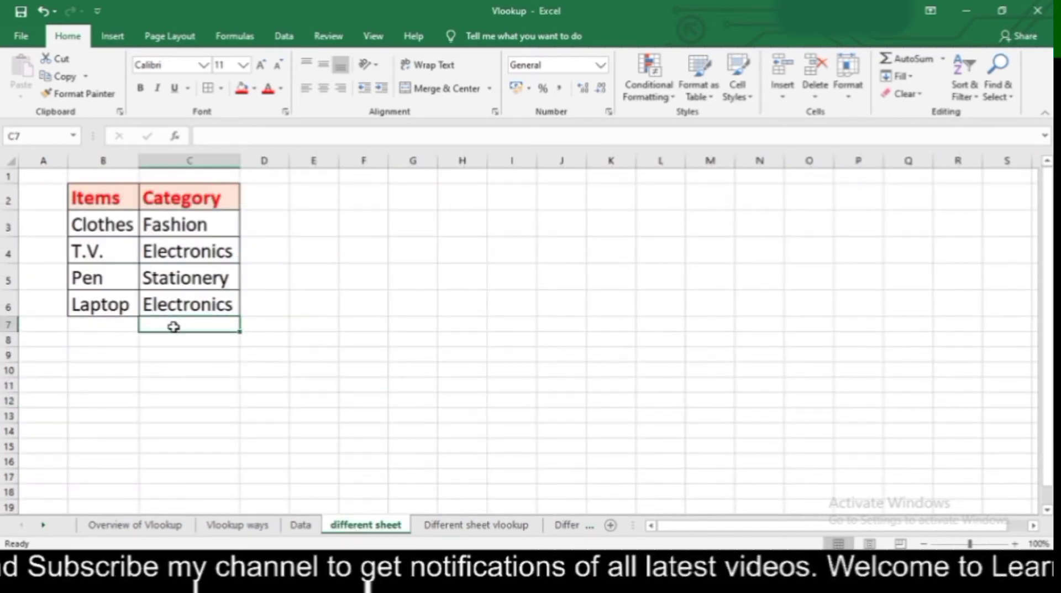
left_click(114, 218)
left_click(199, 214)
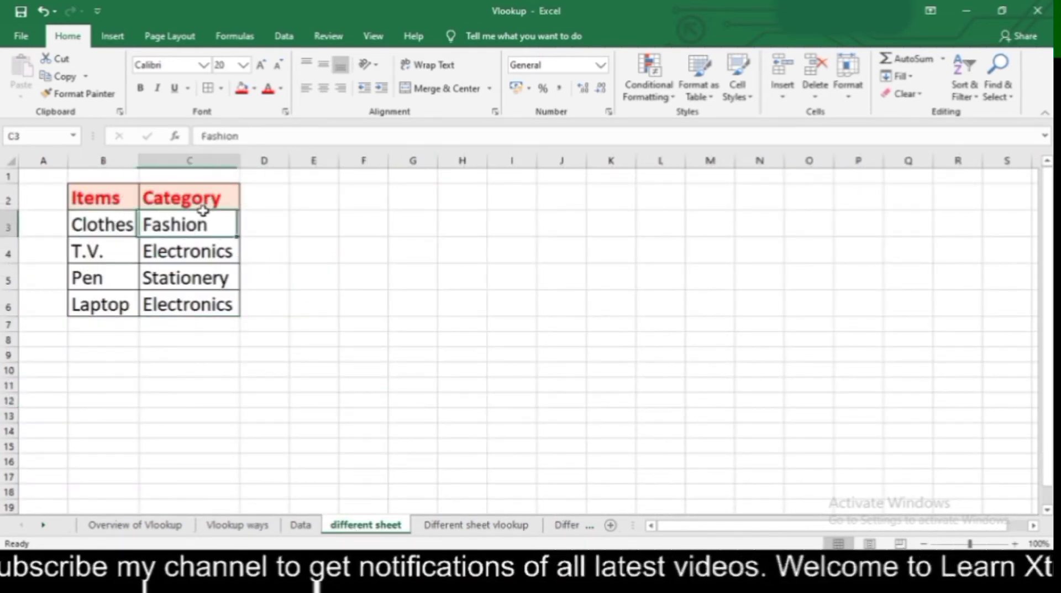
left_click(113, 227)
left_click(215, 230)
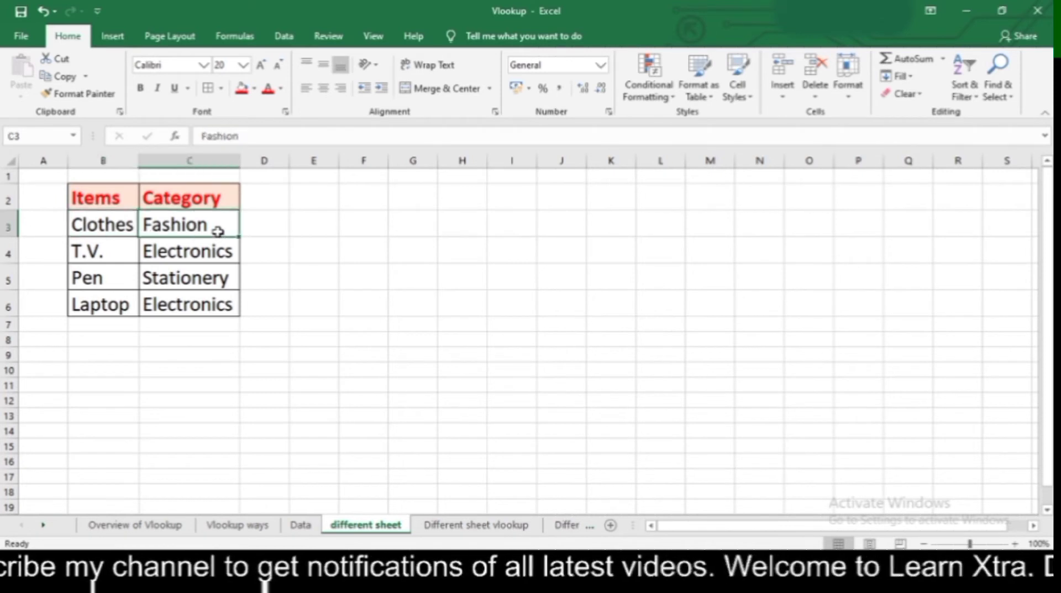
left_click(98, 250)
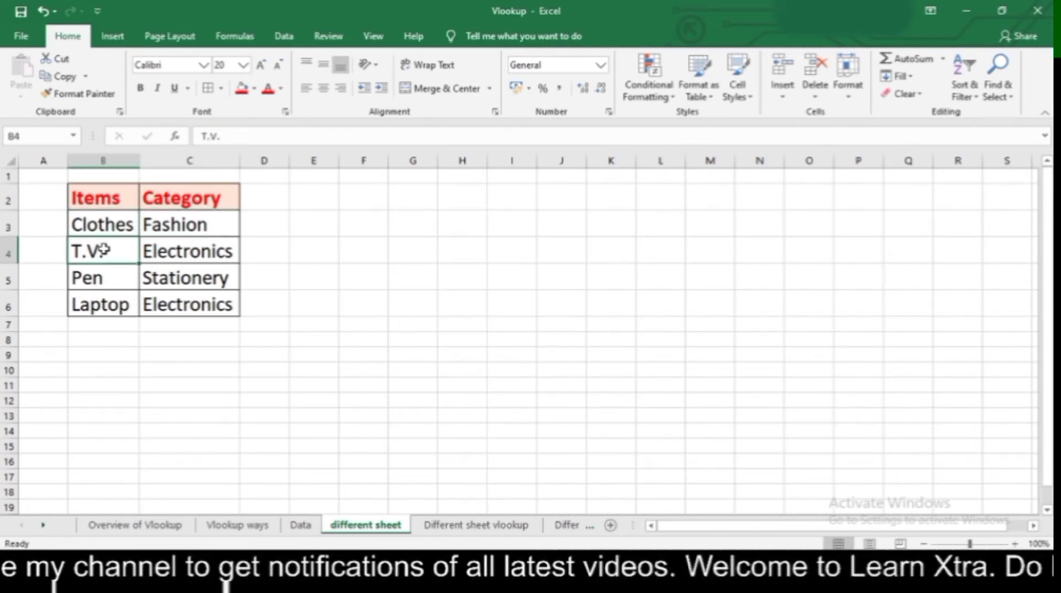
left_click(261, 261)
- On the "Different sheet vlookup" worksheet, start a VLOOKUP in Category cell E4 with Order Item D4 as the lookup value
left_click(446, 525)
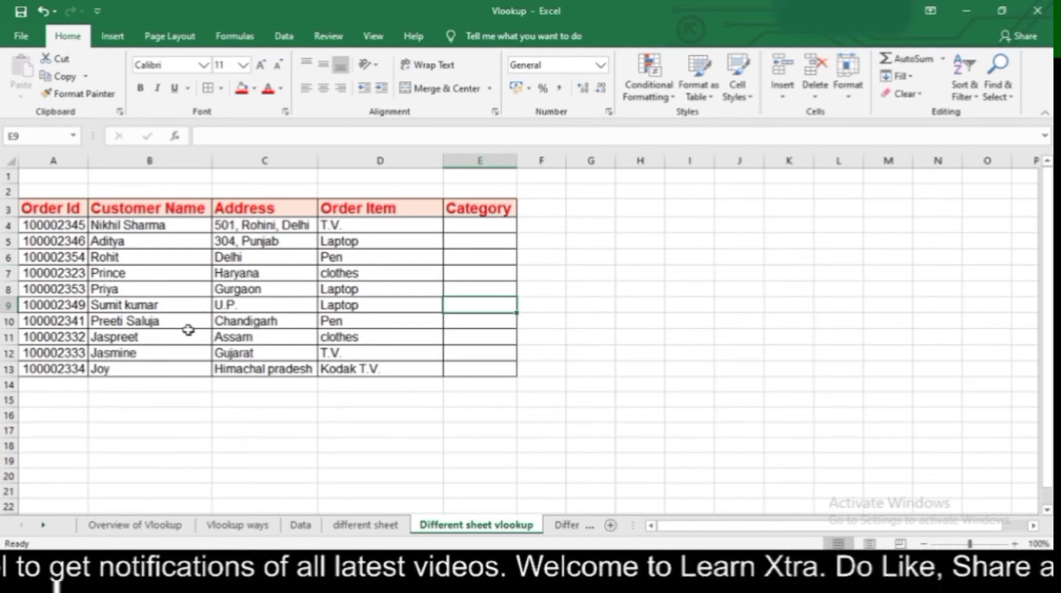
left_click(501, 224)
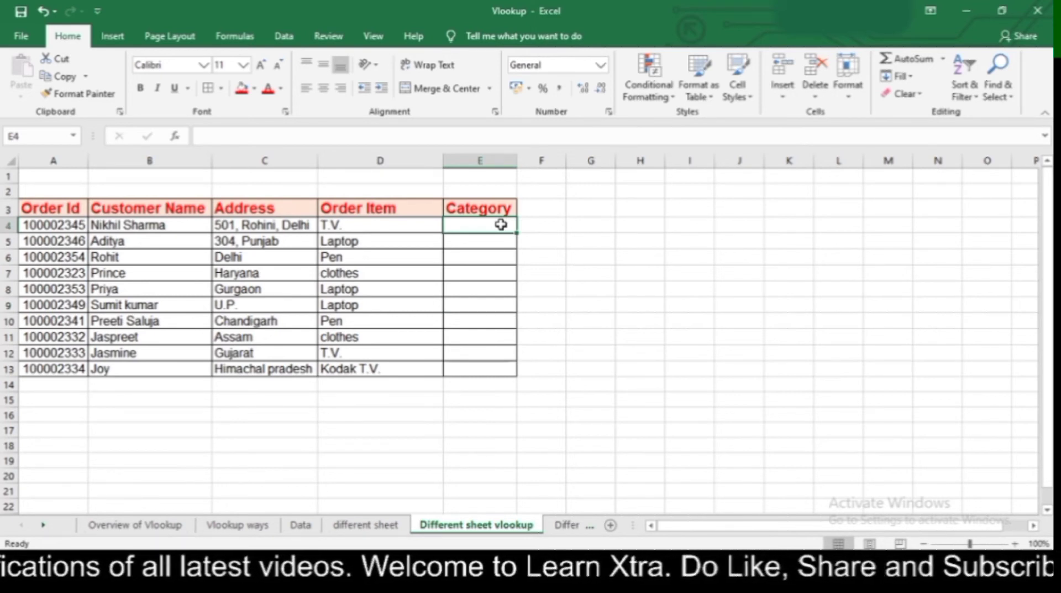
type("=")
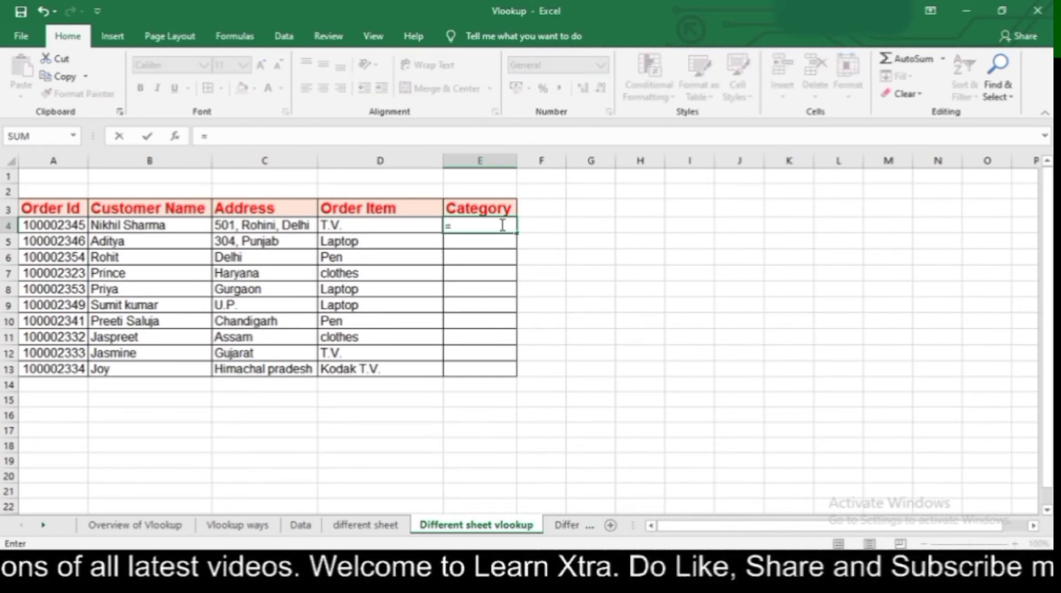
type("vlo")
key("Tab")
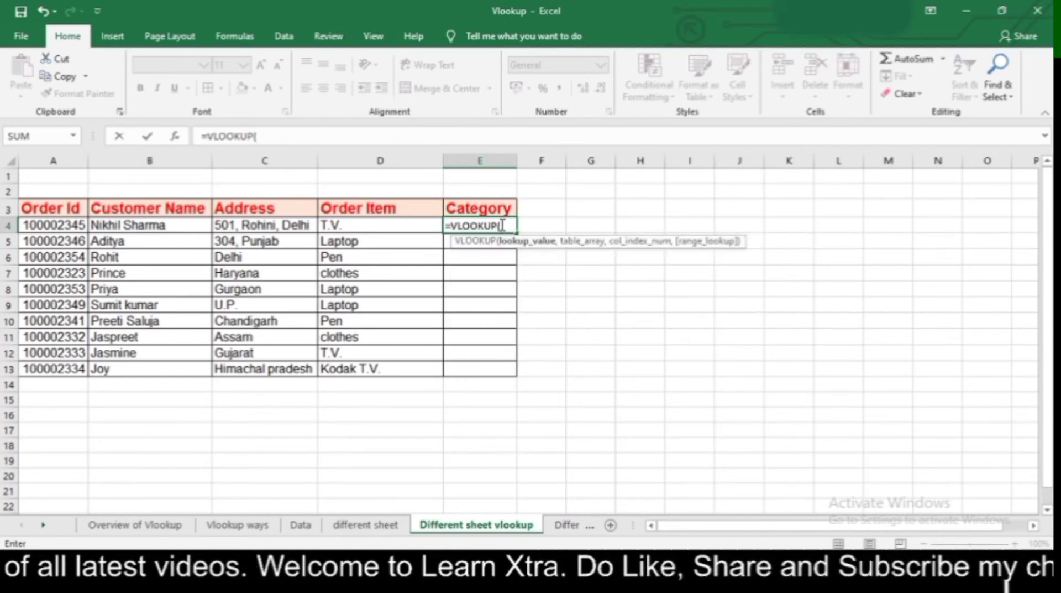
left_click(408, 228)
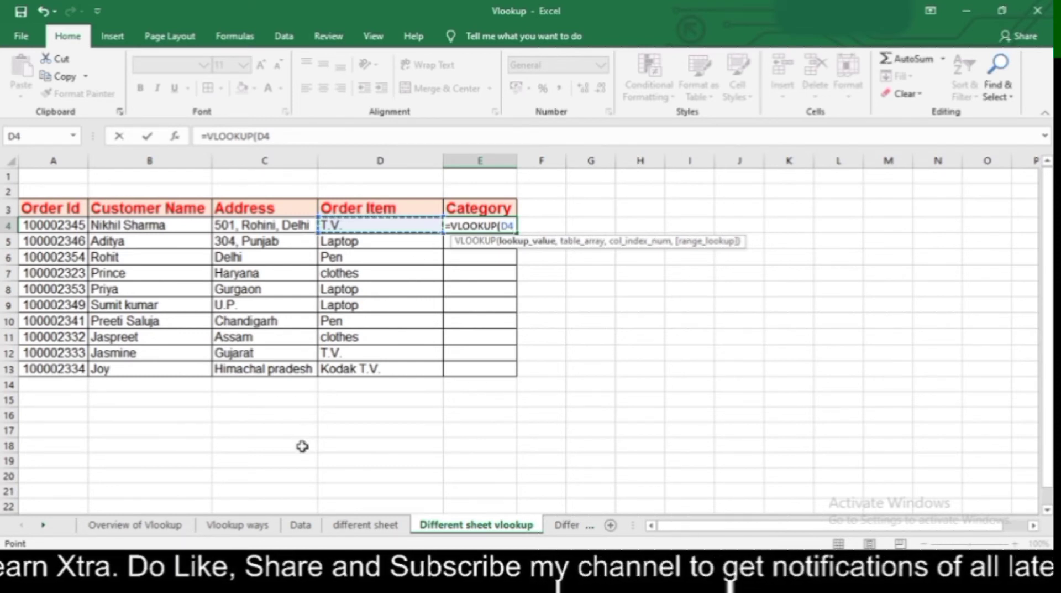
- Reference the Items and Category table B2:C6 on the "different sheet" worksheet in the VLOOKUP formula
left_click(365, 524)
left_click(100, 197)
key("shift+Right")
key("shift+Down")
key("shift+Down")
key("shift+Down")
key("shift+Down")
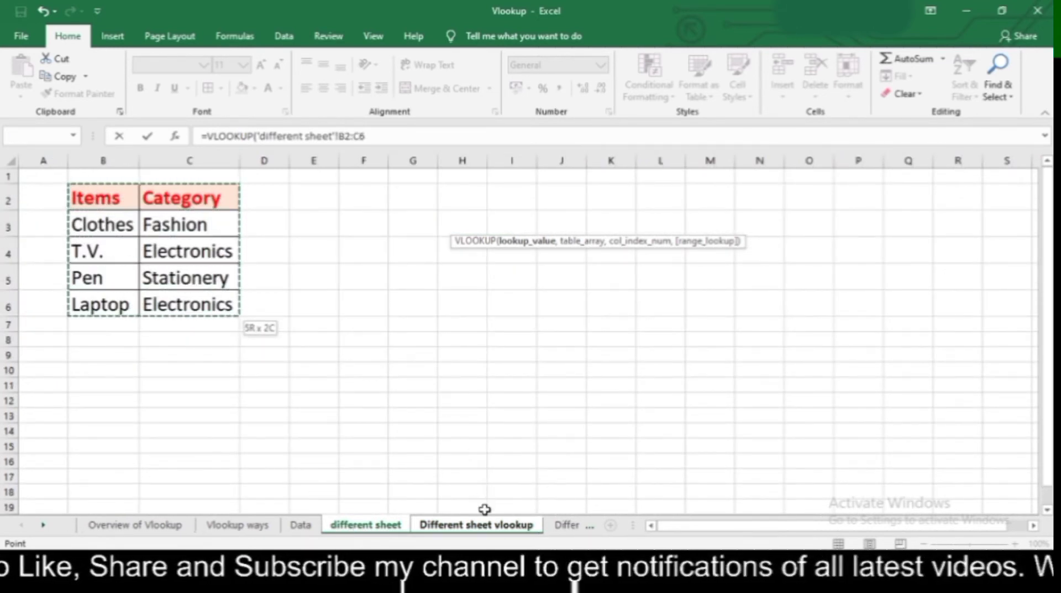
- Make the table array reference absolute as $B$2:$C$6 and move on to the next VLOOKUP argument
left_click(345, 137)
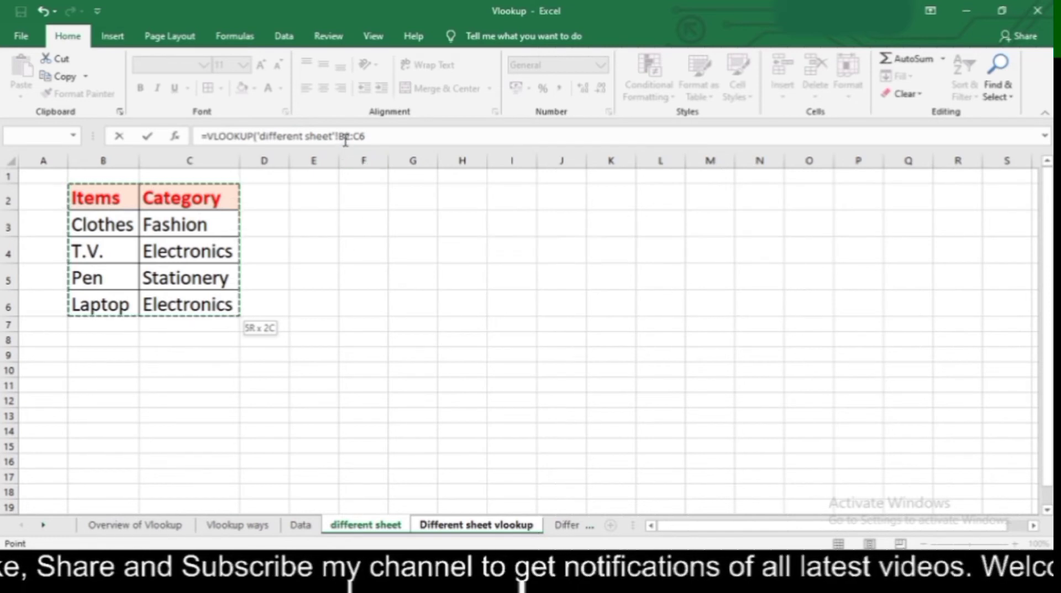
key("F4")
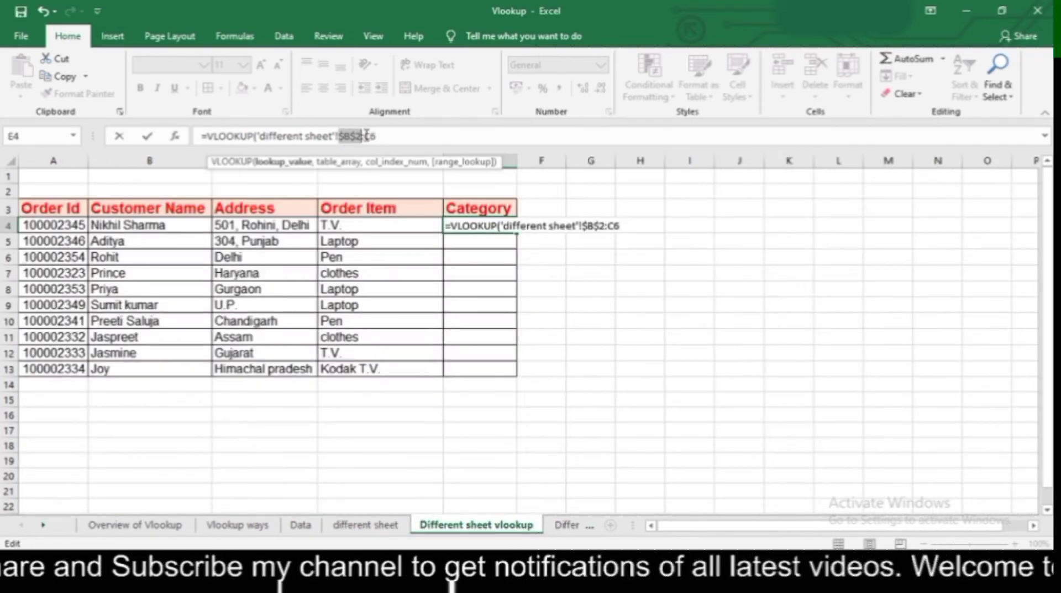
left_click(366, 136)
key("F4")
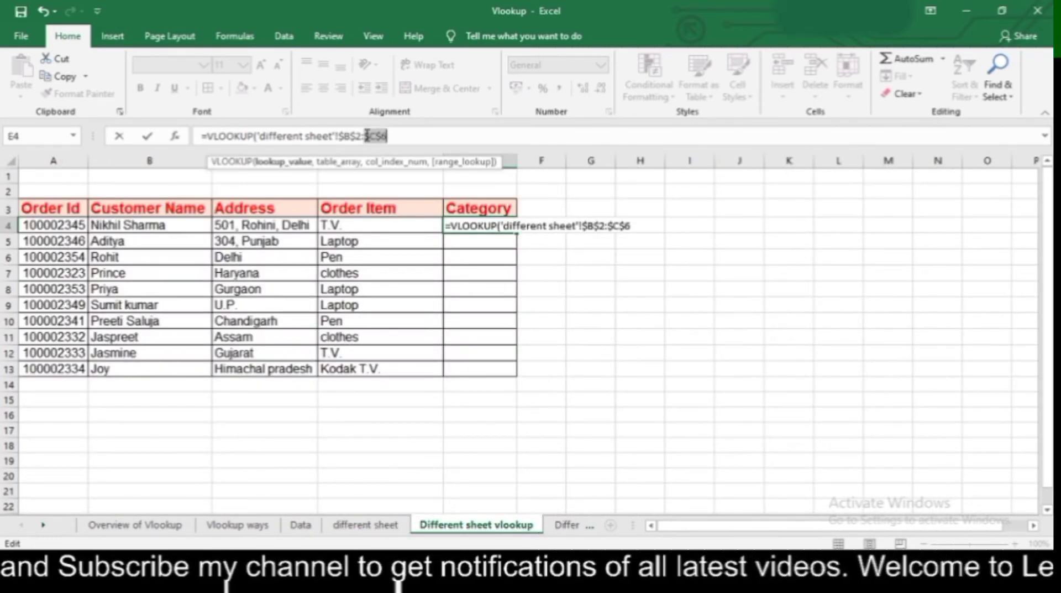
left_click(402, 138)
type(",")
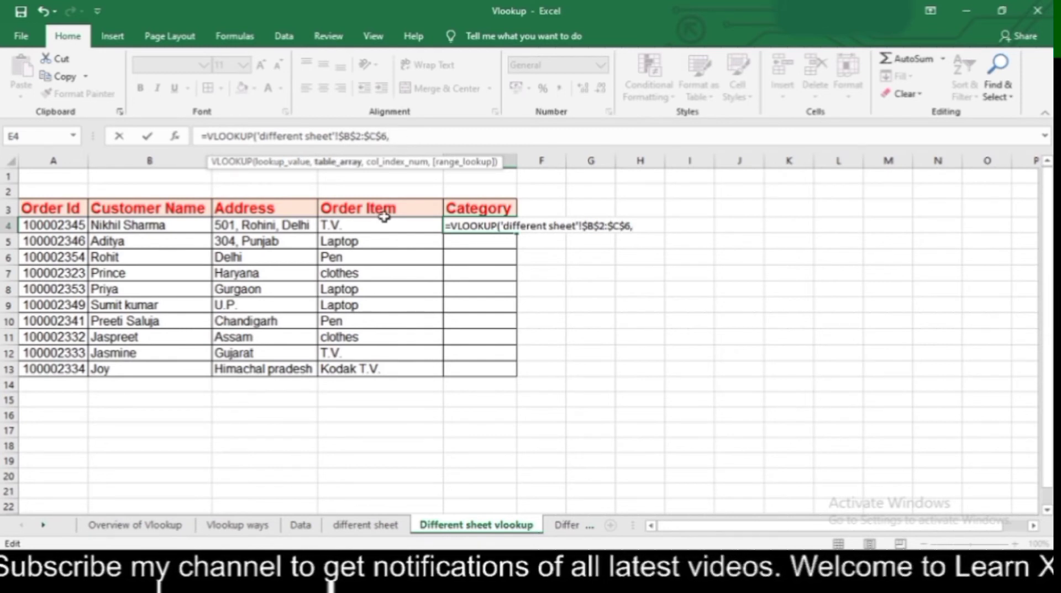
- Complete the E4 formula as =VLOOKUP(D4,'different sheet'!$B$2:$C$6,2,0), with column index 2 and exact match 0
left_click(366, 524)
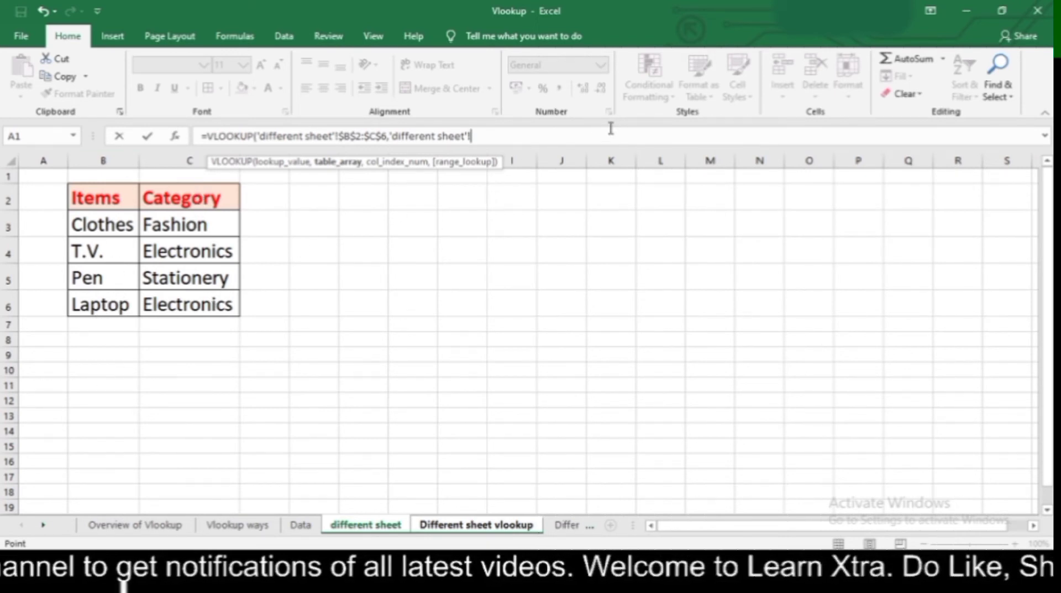
type(",2,")
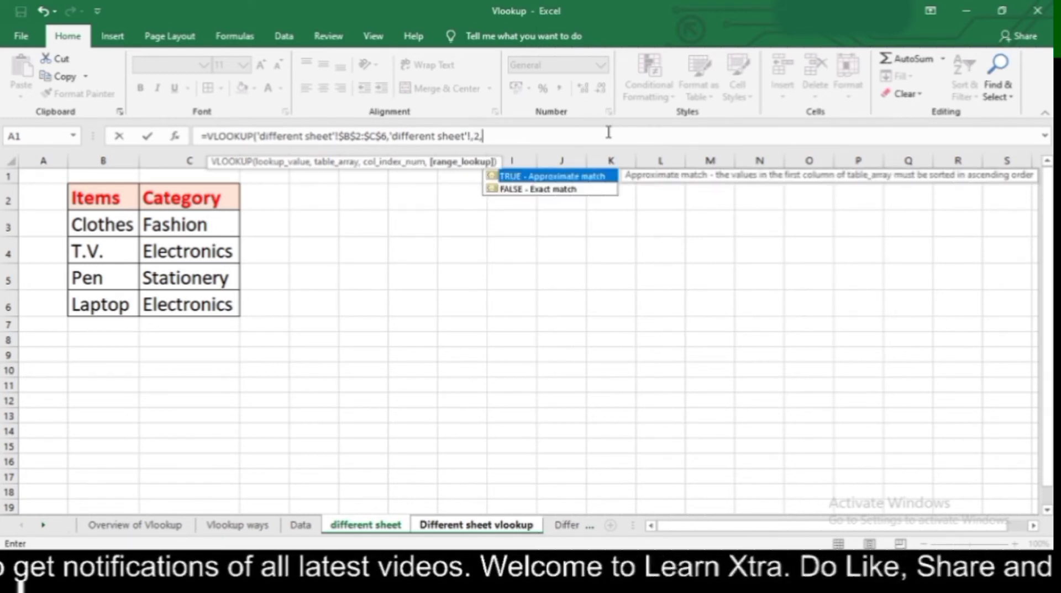
type("0)")
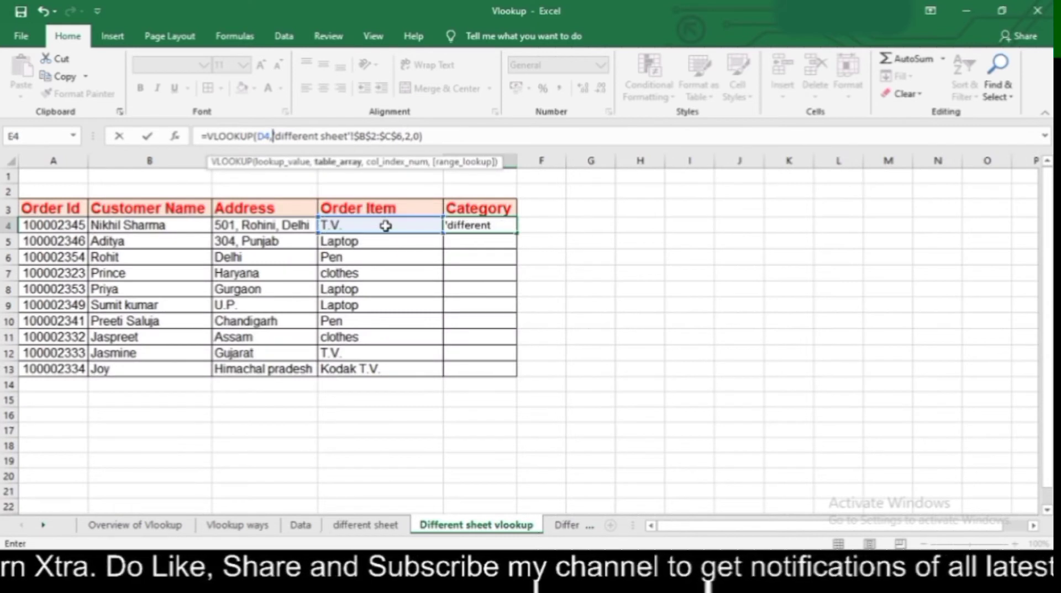
key("Return")
key("Up")
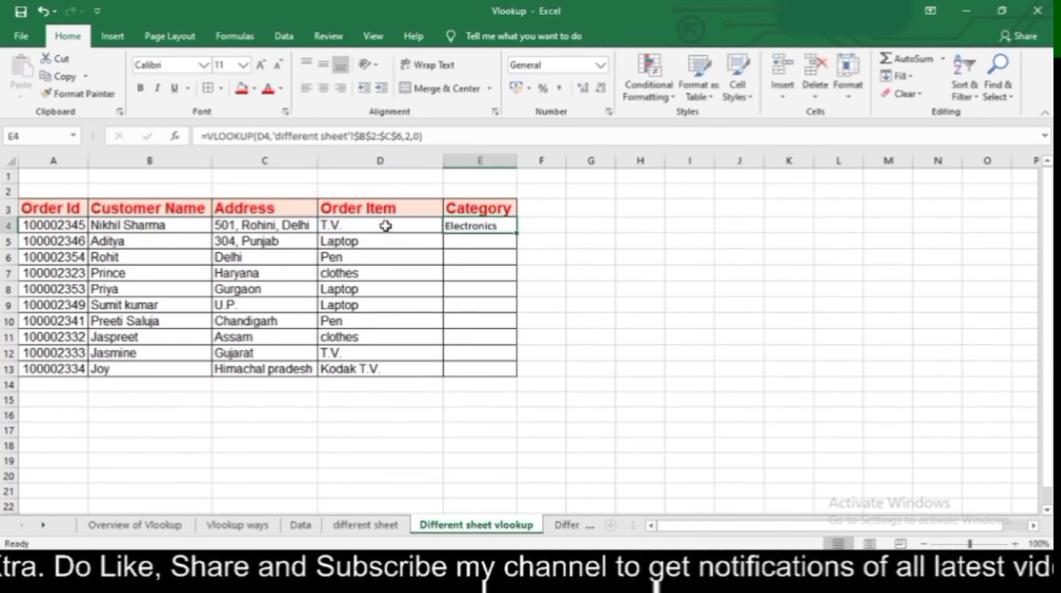
- Copy the VLOOKUP formula from E4 into Category cells E5:E13
key("ctrl+c")
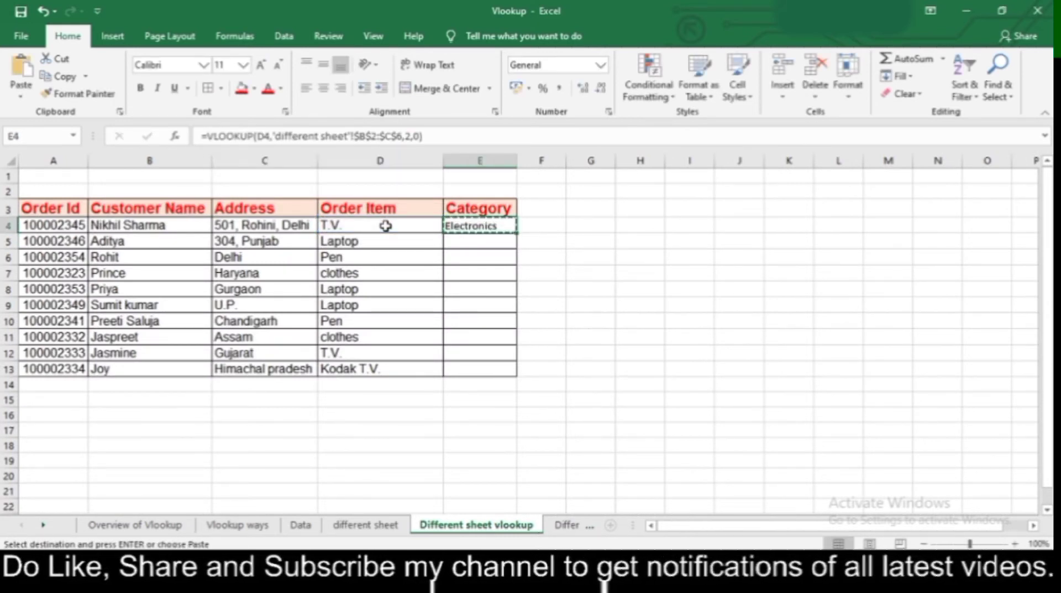
key("Down")
key("shift+Down")
key("shift+Down")
key("shift+Down")
key("shift+Down")
key("shift+Down")
key("shift+Down")
key("shift+Down")
key("shift+Down")
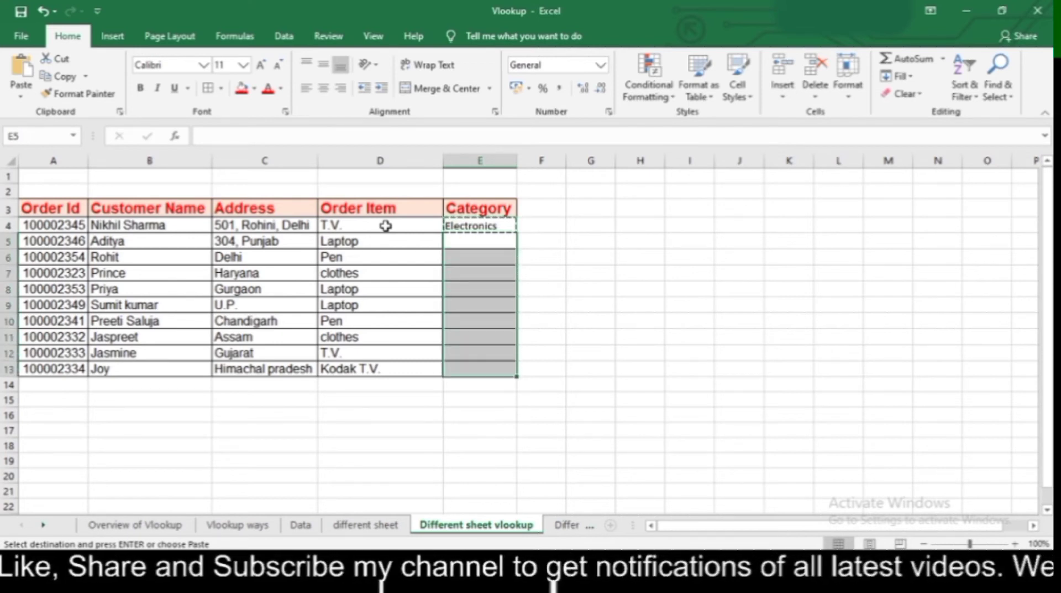
key("ctrl+v")
- Check the copied lookup formulas and categories against the order items in the first rows of the Category column
key("Down")
key("Down")
key("Down")
key("Down")
key("Down")
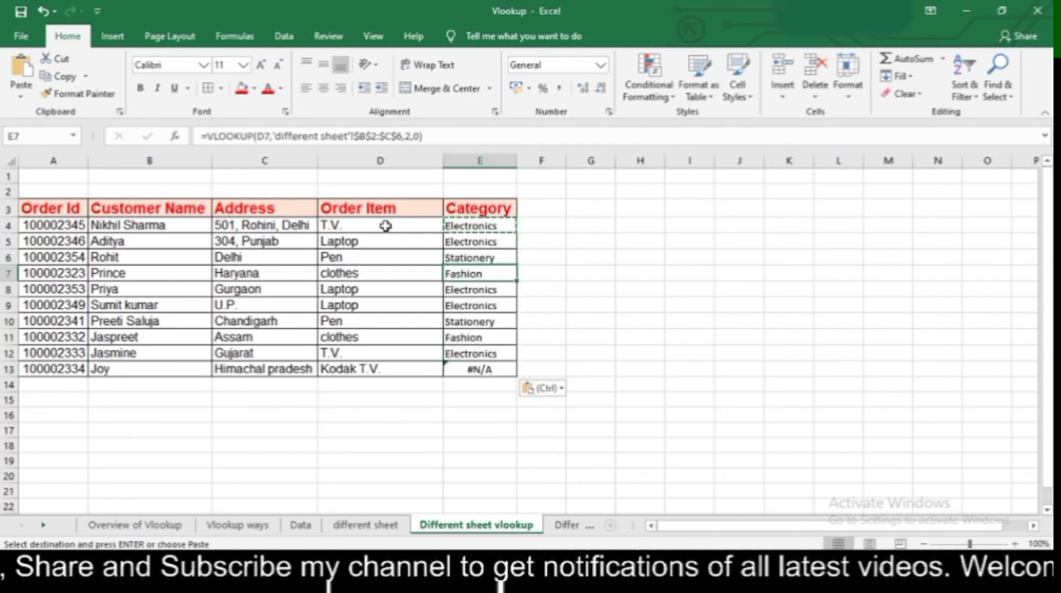
key("Up")
key("Up")
key("Up")
key("Up")
key("Up")
key("Down")
key("Down")
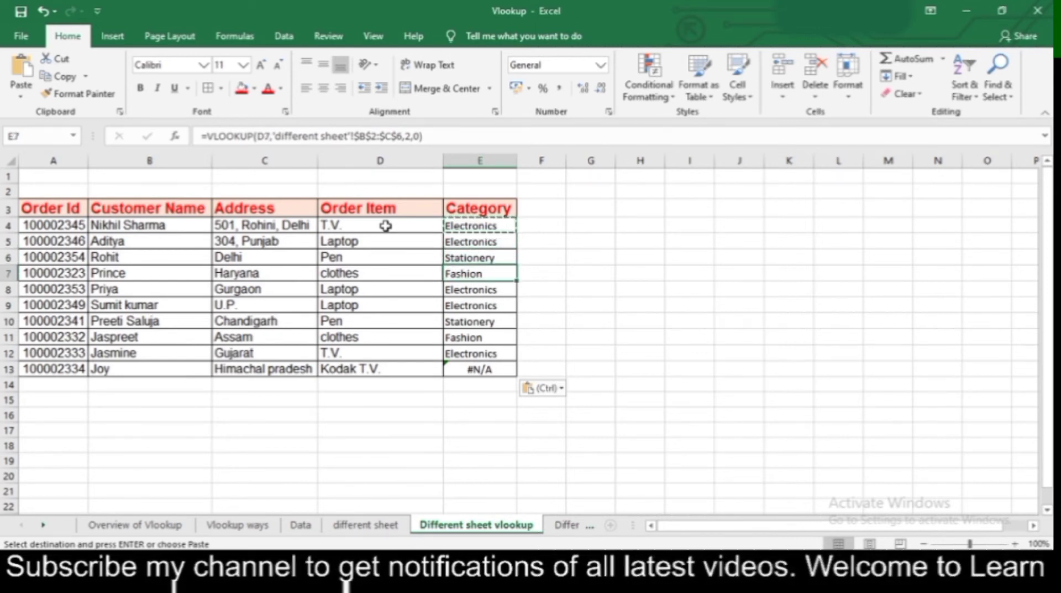
- Inspect the lookup in E13 and compare its order item Kodak T.V. with the Items list on "different sheet"
key("Down")
key("Down")
key("Down")
key("Down")
key("Down")
key("Down")
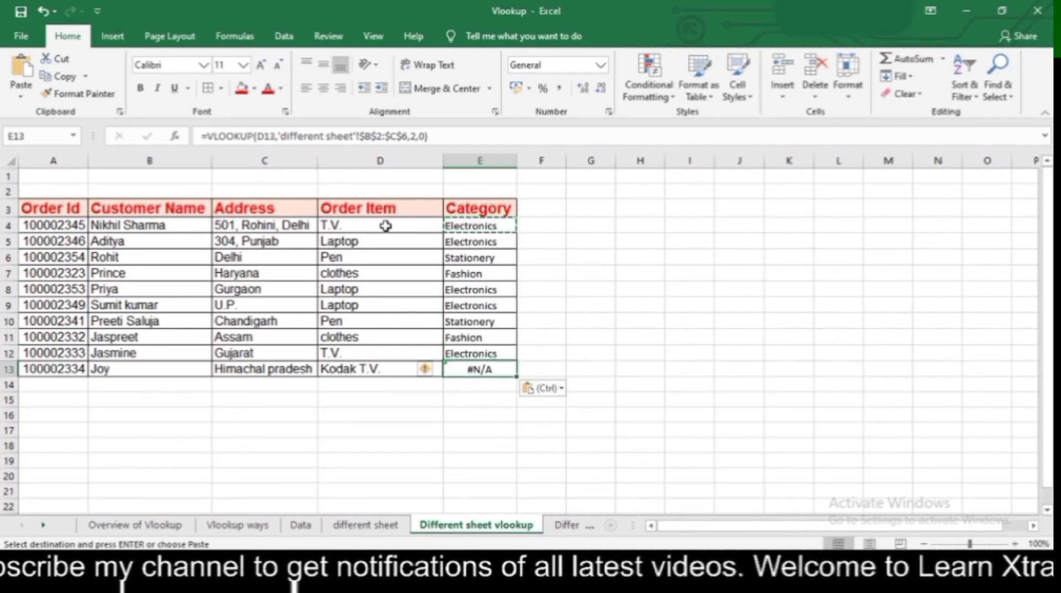
key("Left")
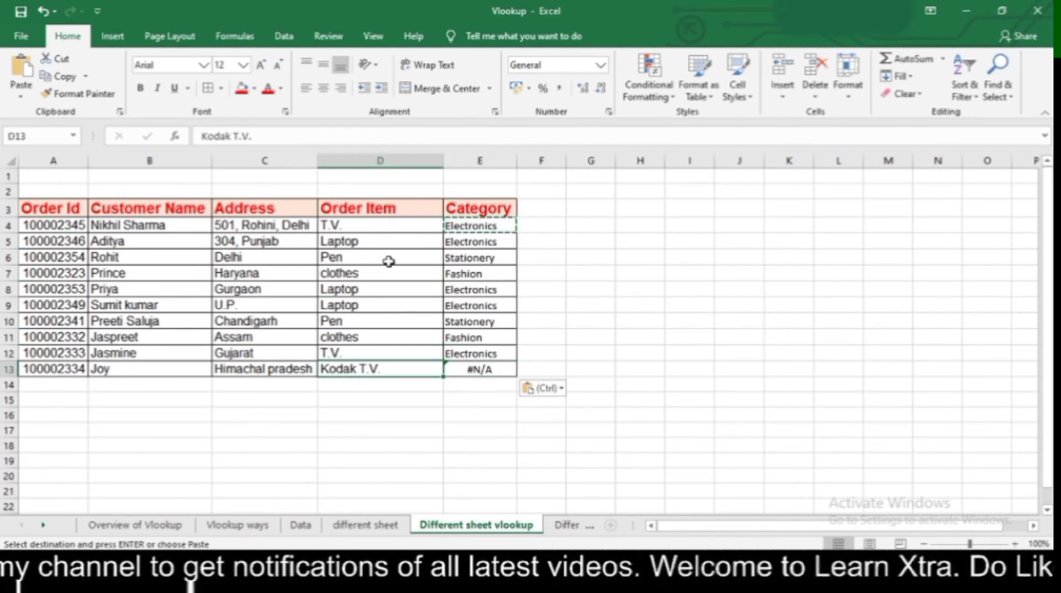
left_click(374, 526)
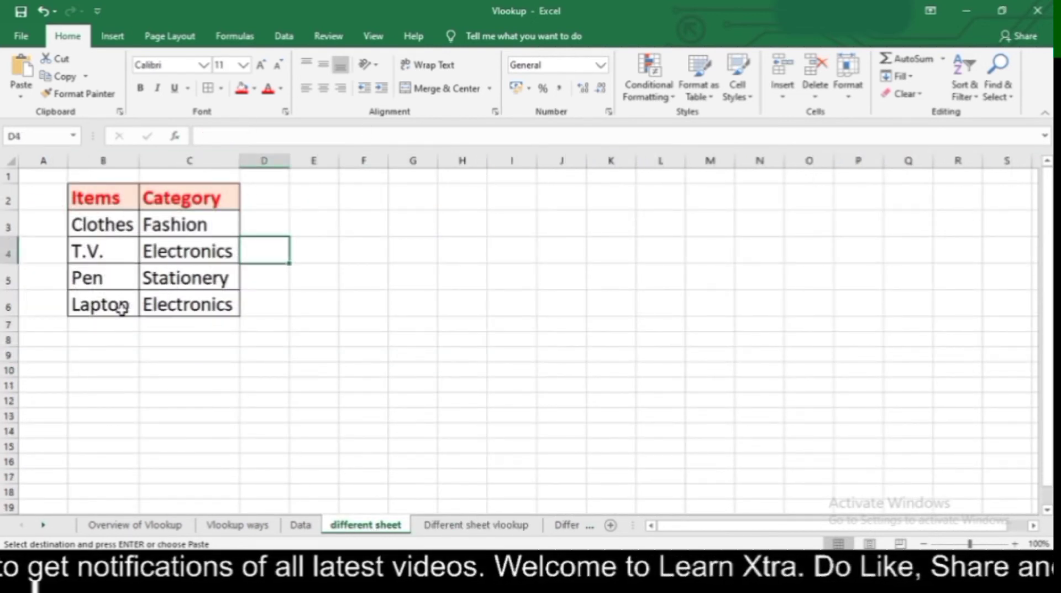
left_click(513, 528)
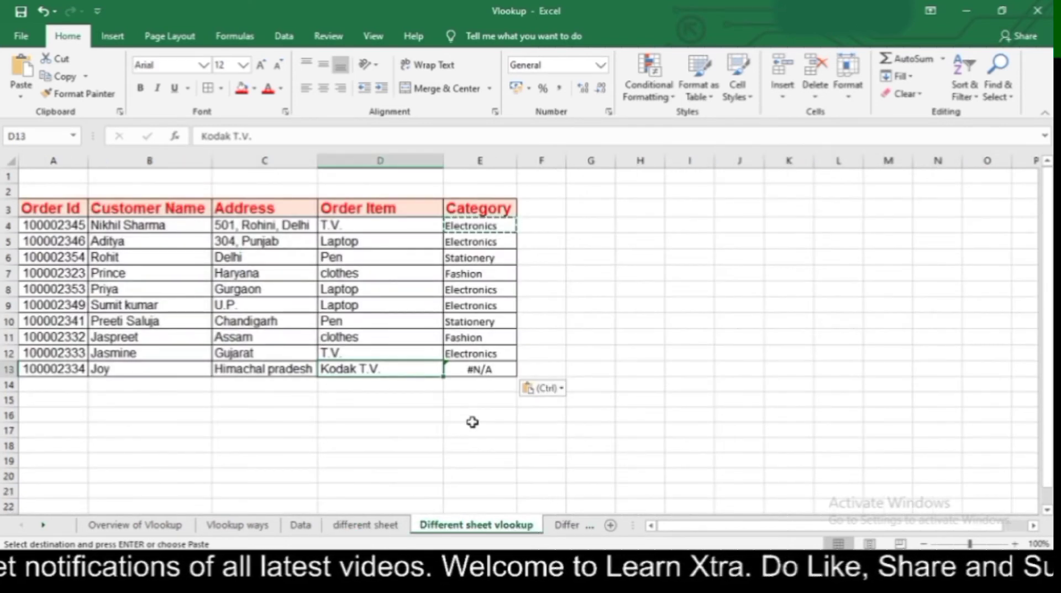
left_click(474, 420)
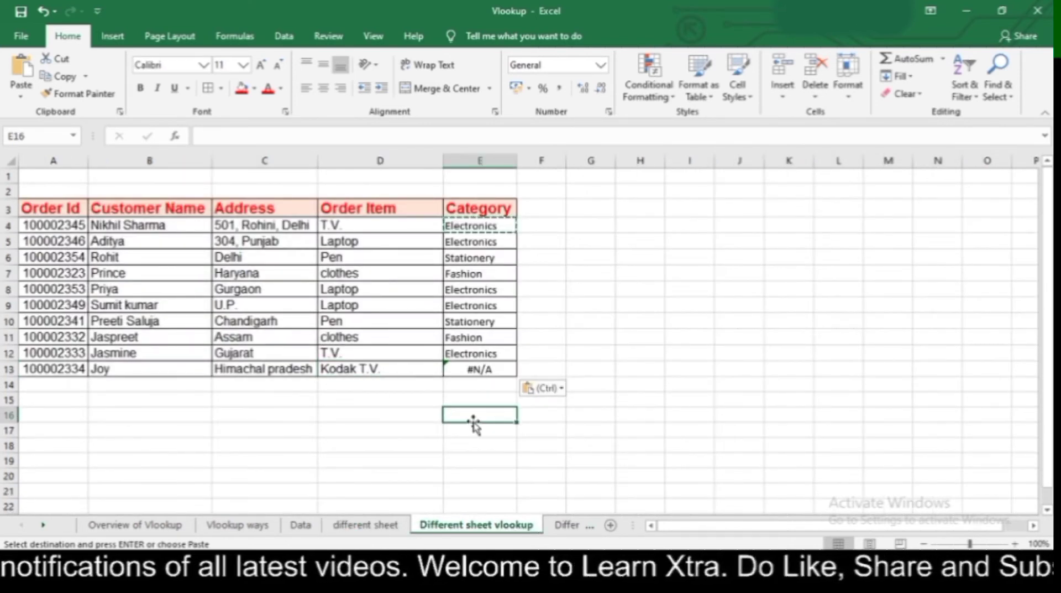
- View the order data in Book3 and start a VLOOKUP in Name cell D4 on the "Different workbook" worksheet
left_click(564, 525)
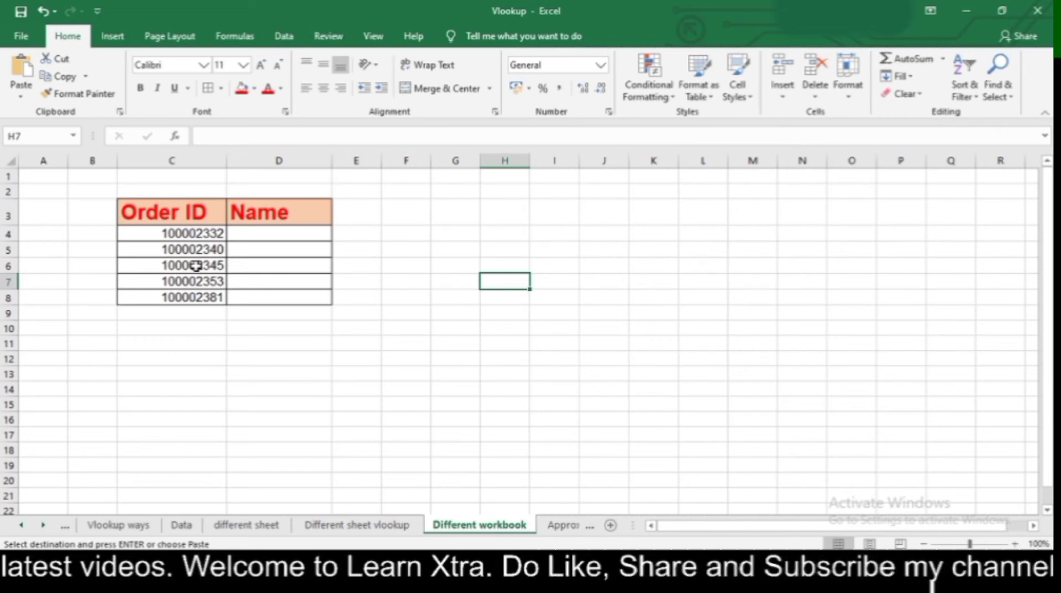
left_click(276, 234)
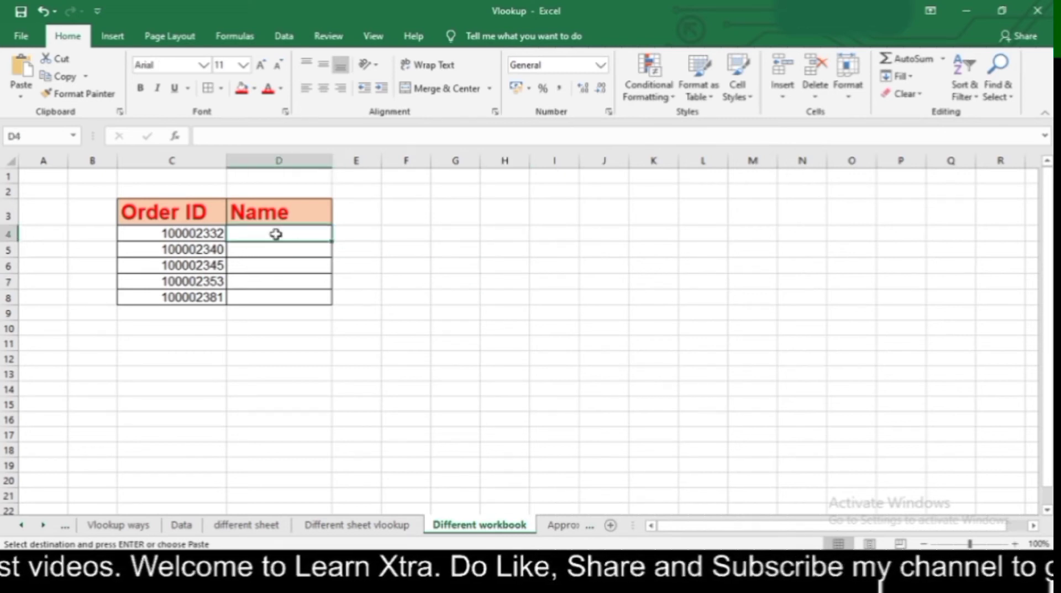
key("alt+Tab")
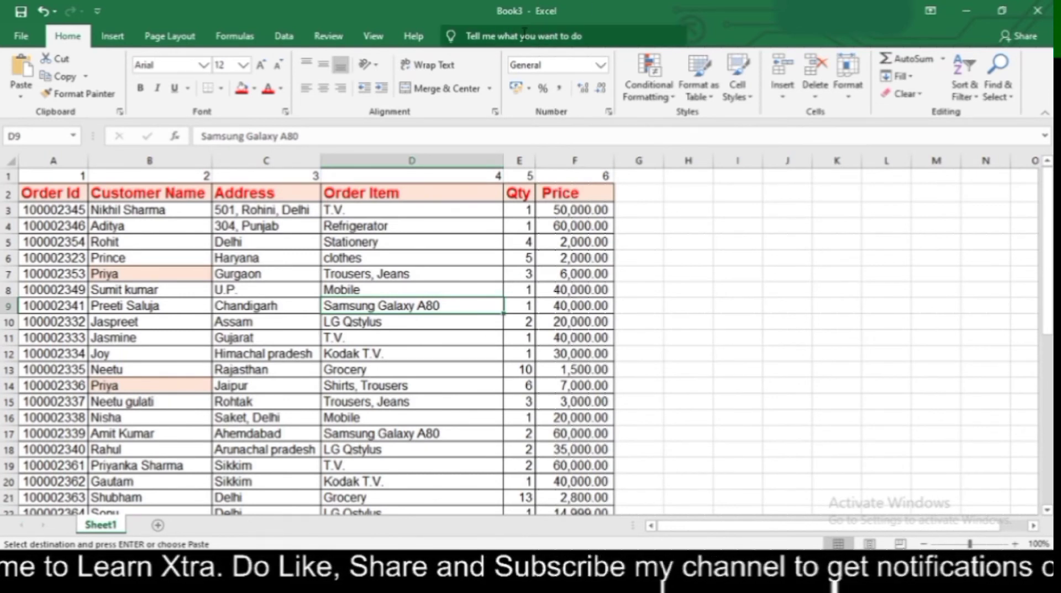
key("alt+Tab")
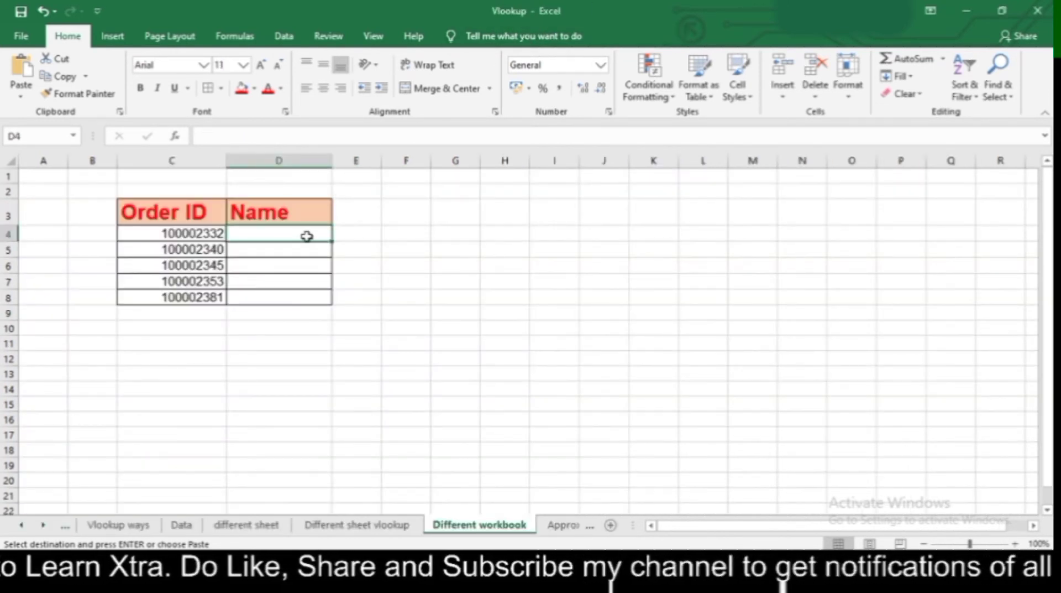
type("=vlo")
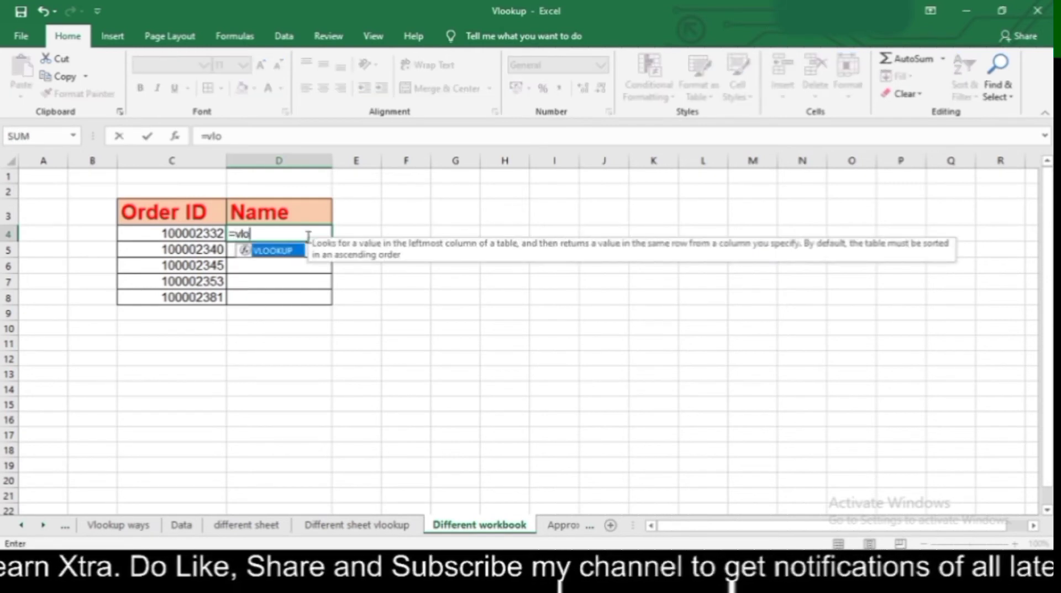